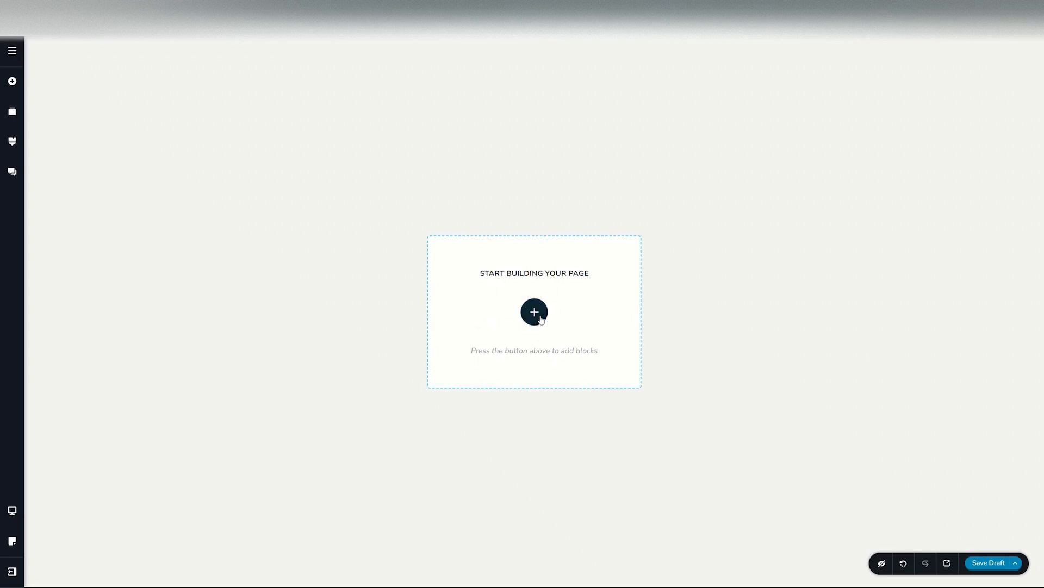
# Step: Open the block library and look through its Layouts, Blocks and Saved sections
pyautogui.click(540, 315)
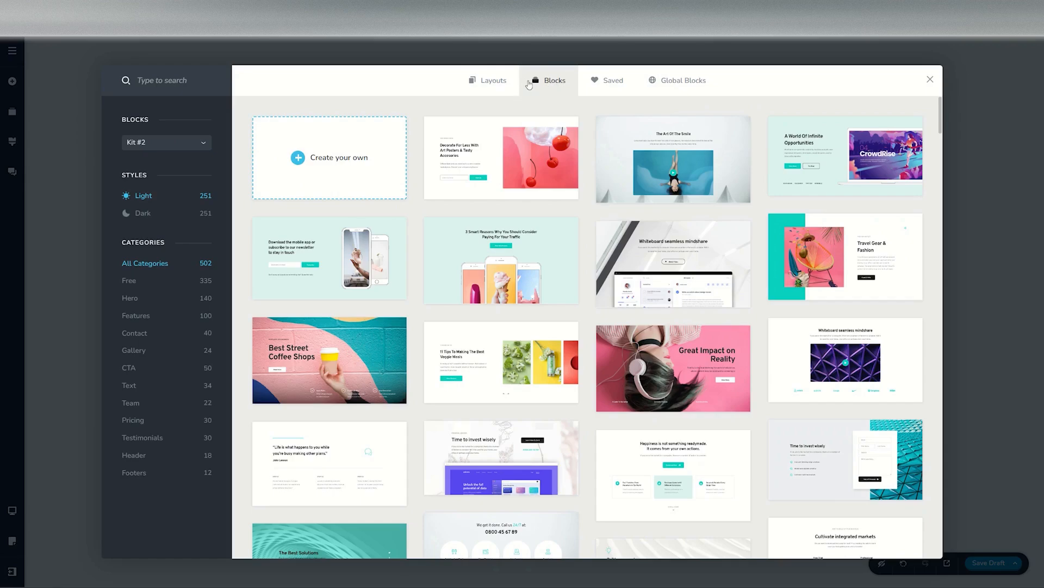
pyautogui.click(490, 81)
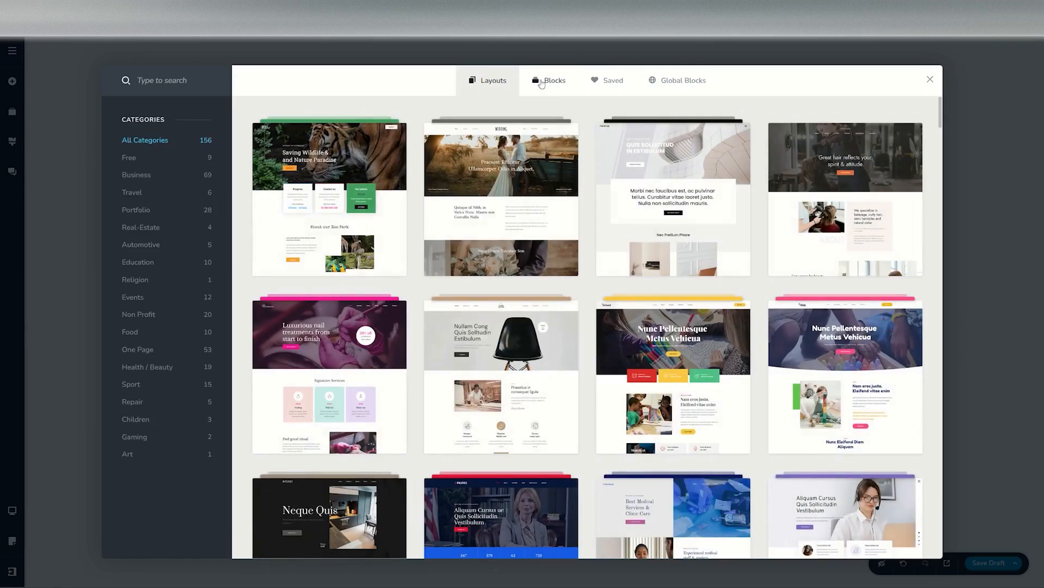
pyautogui.click(542, 81)
pyautogui.click(612, 81)
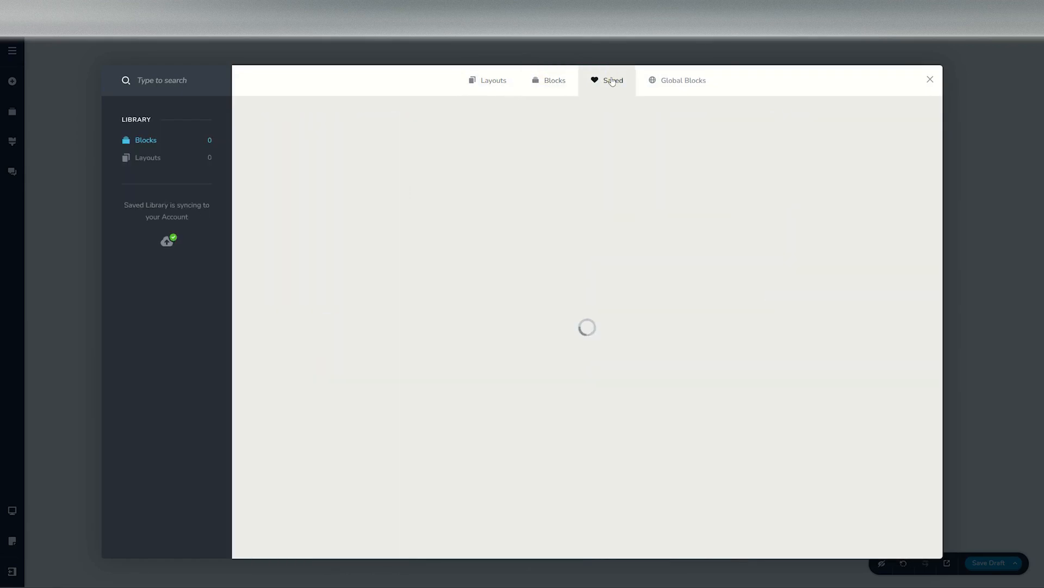
pyautogui.click(560, 85)
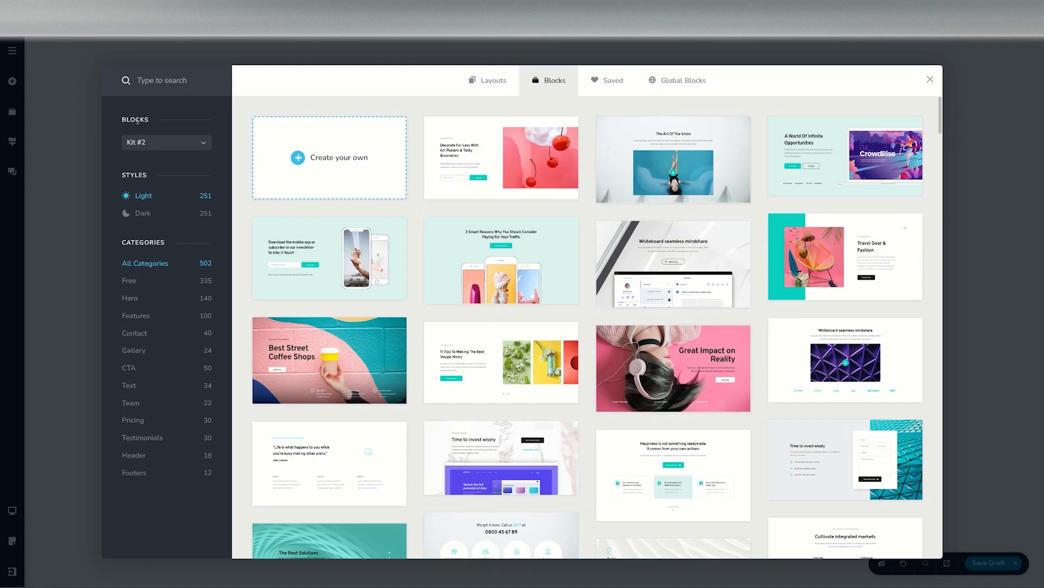
# Step: Compare the block kits Kit #1 and Kit #2 and their Light and Dark styles
pyautogui.click(143, 147)
pyautogui.click(145, 161)
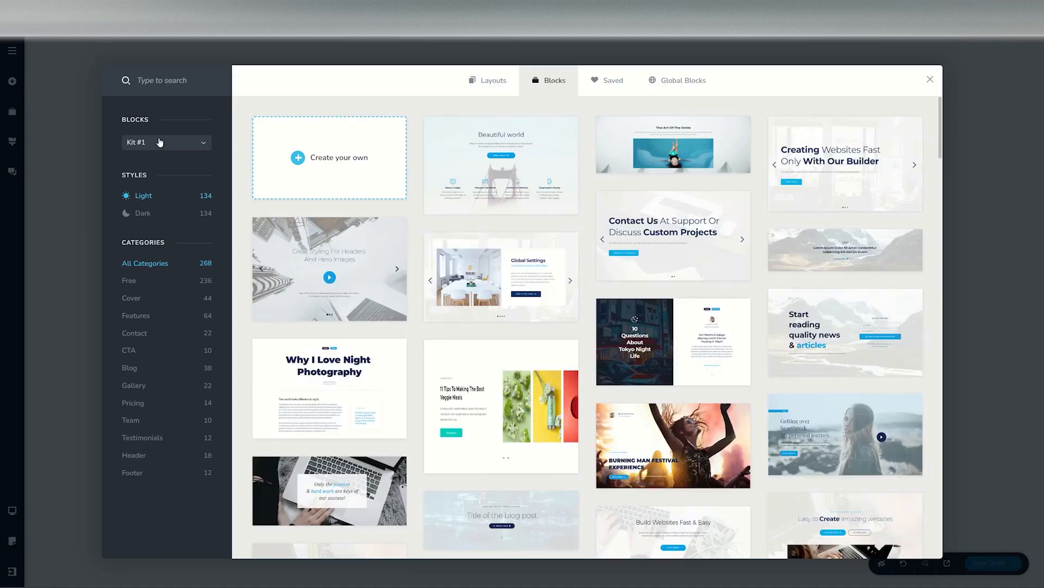
pyautogui.click(157, 142)
pyautogui.click(153, 172)
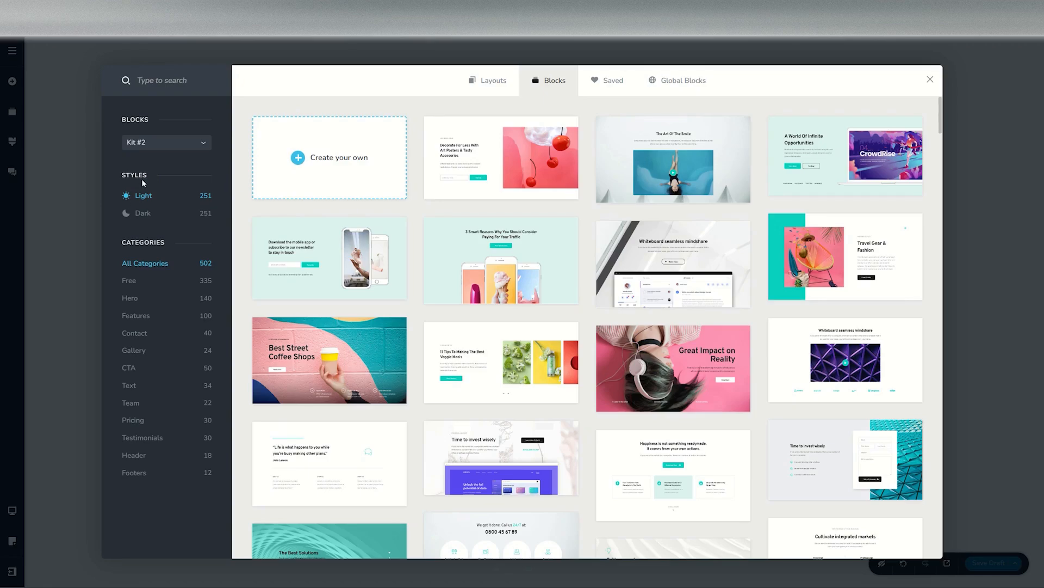
pyautogui.click(136, 213)
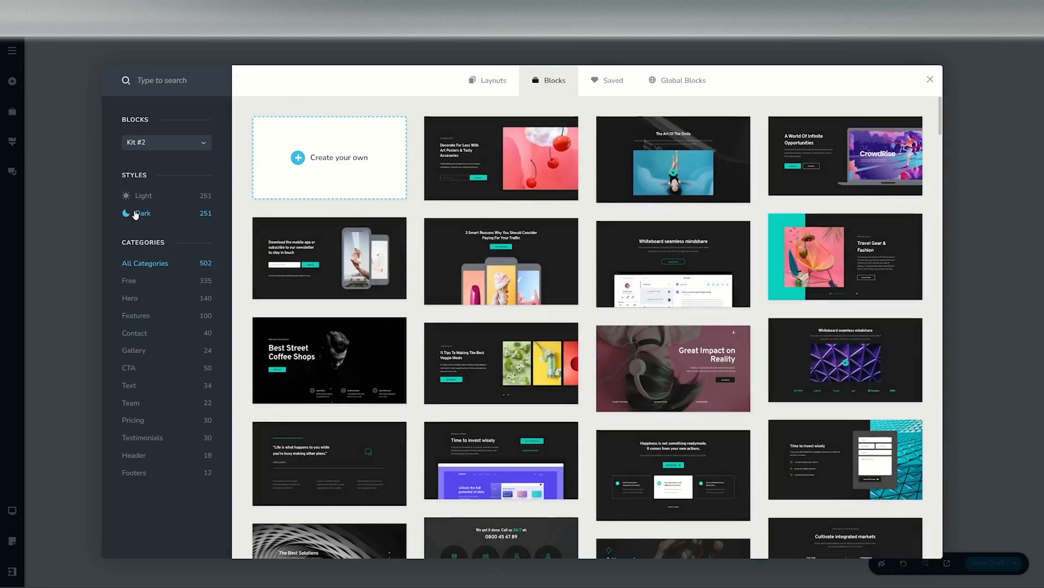
pyautogui.click(142, 196)
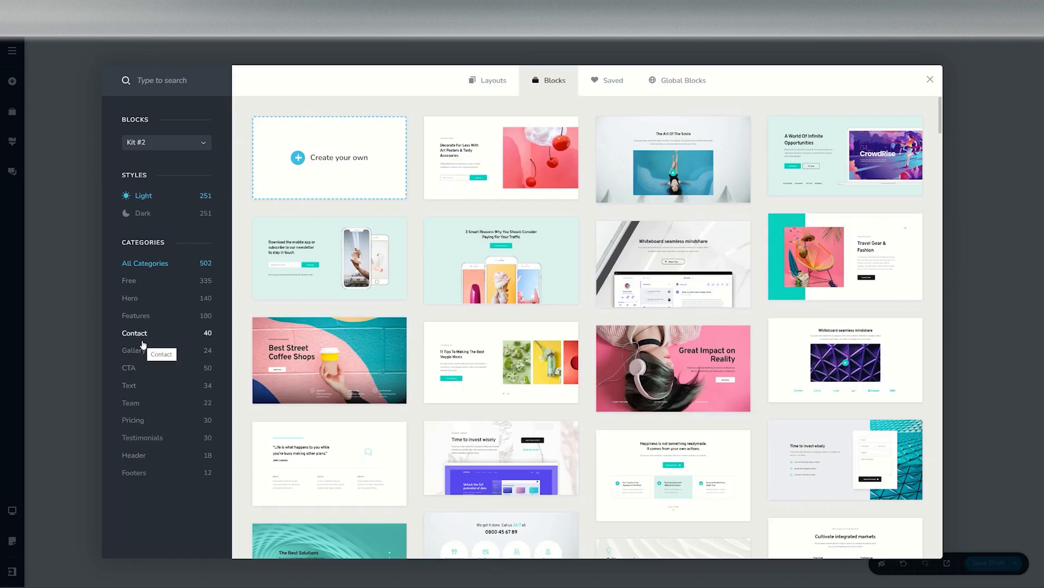
# Step: Browse the block categories such as Free, Hero, Features, Contact and Gallery
pyautogui.click(131, 299)
pyautogui.click(144, 216)
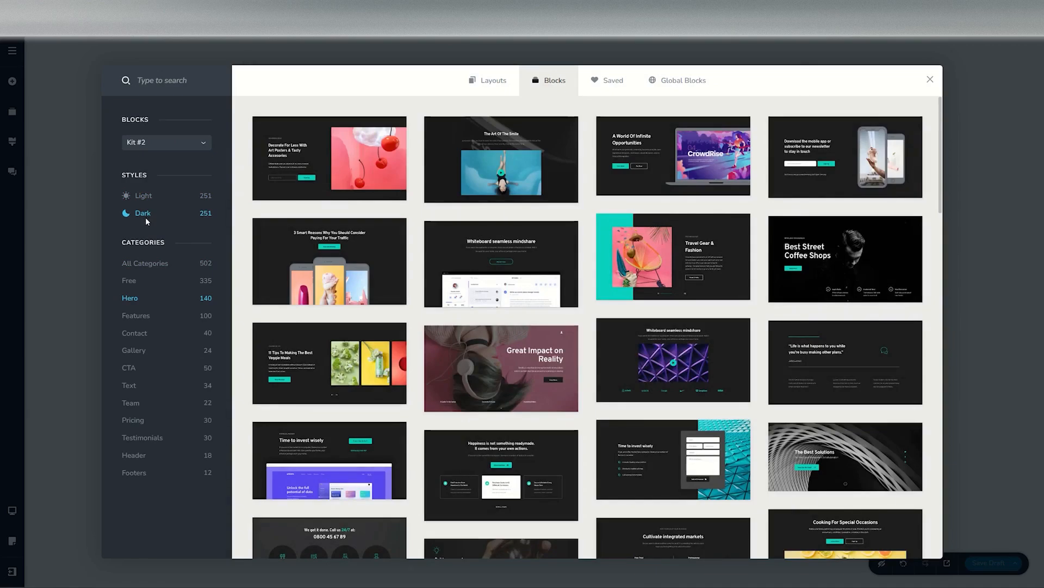
pyautogui.click(142, 196)
pyautogui.click(142, 317)
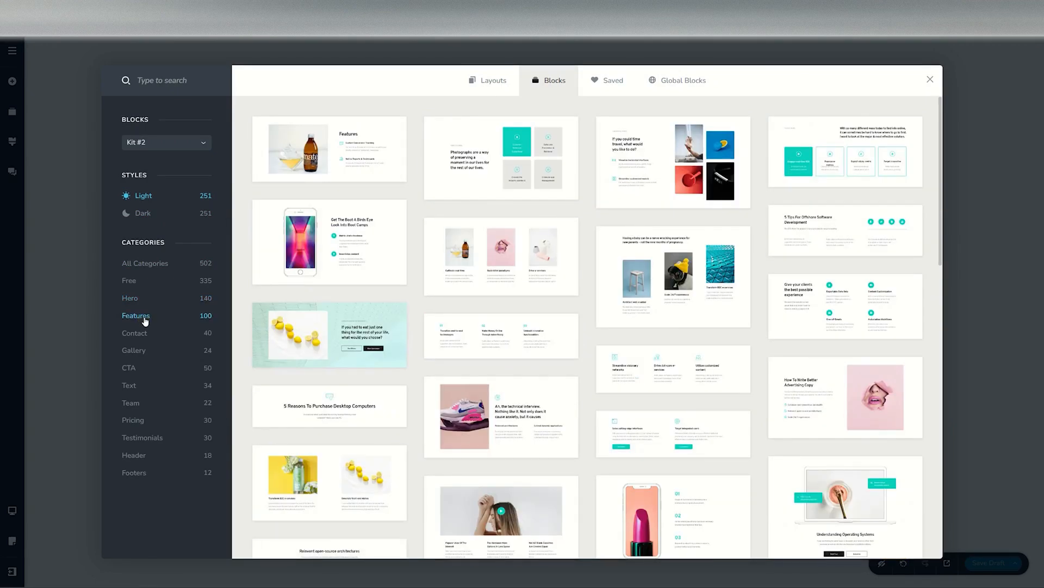
pyautogui.click(141, 334)
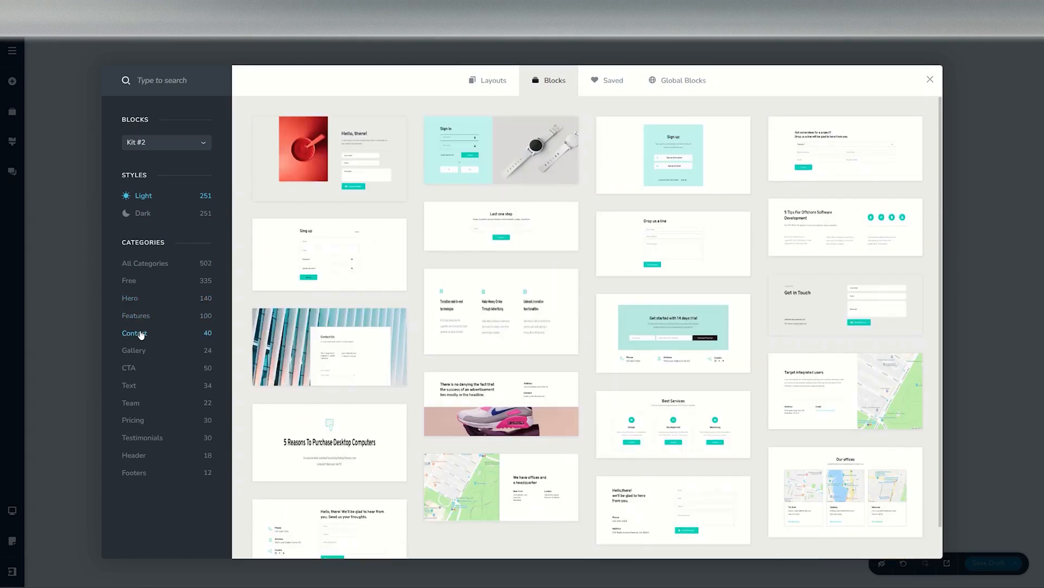
pyautogui.click(134, 350)
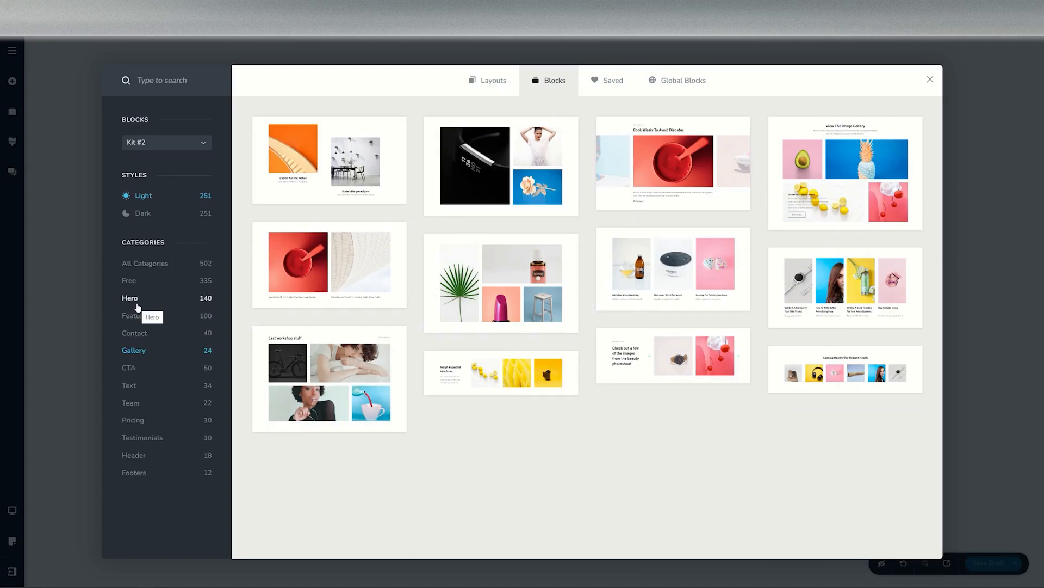
pyautogui.click(137, 302)
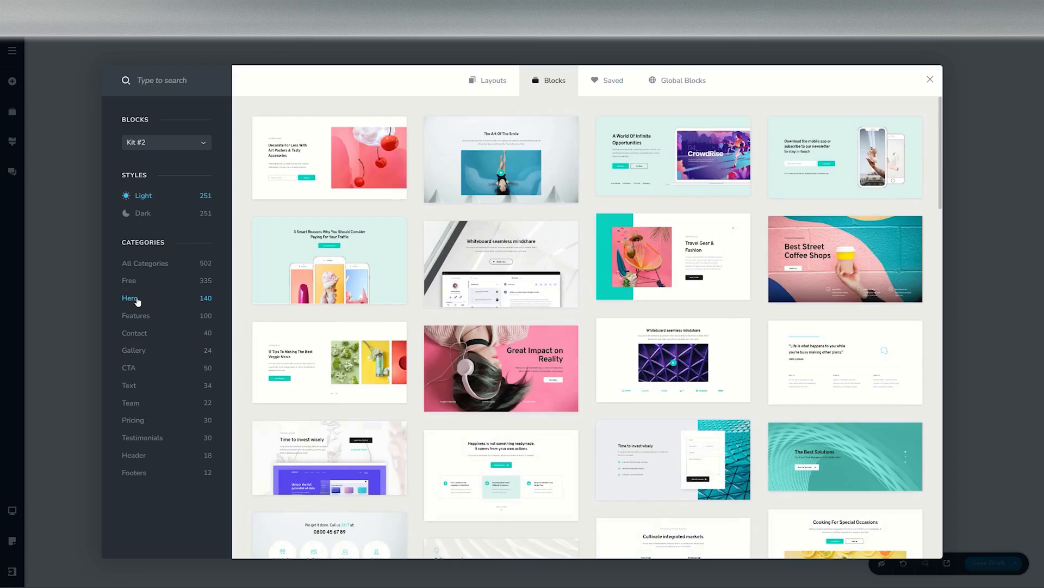
# Step: Delete the hero block added from the library
pyautogui.scroll(-10, 445, 309)
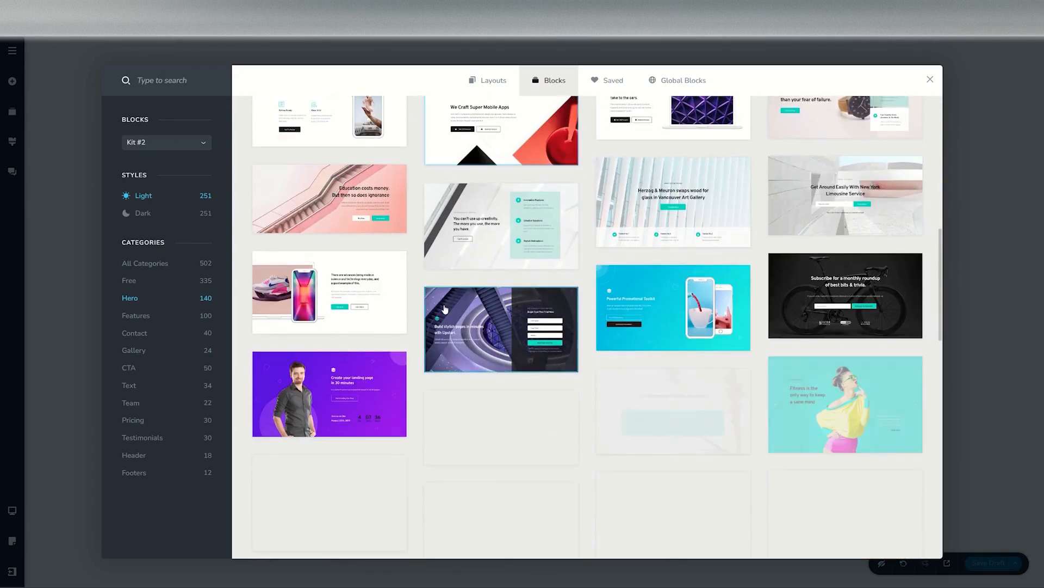
pyautogui.scroll(-1, 444, 306)
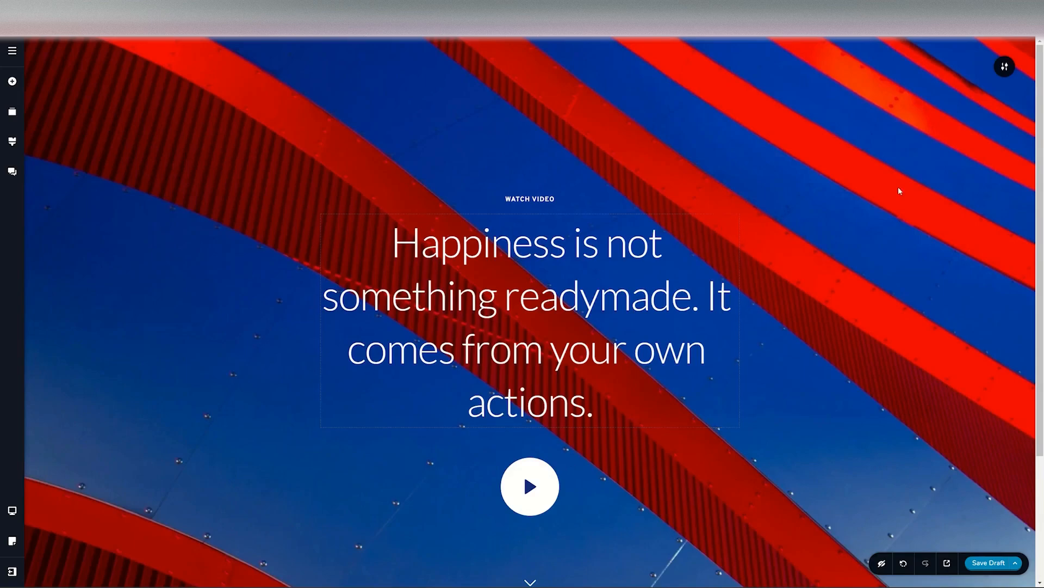
pyautogui.click(1005, 68)
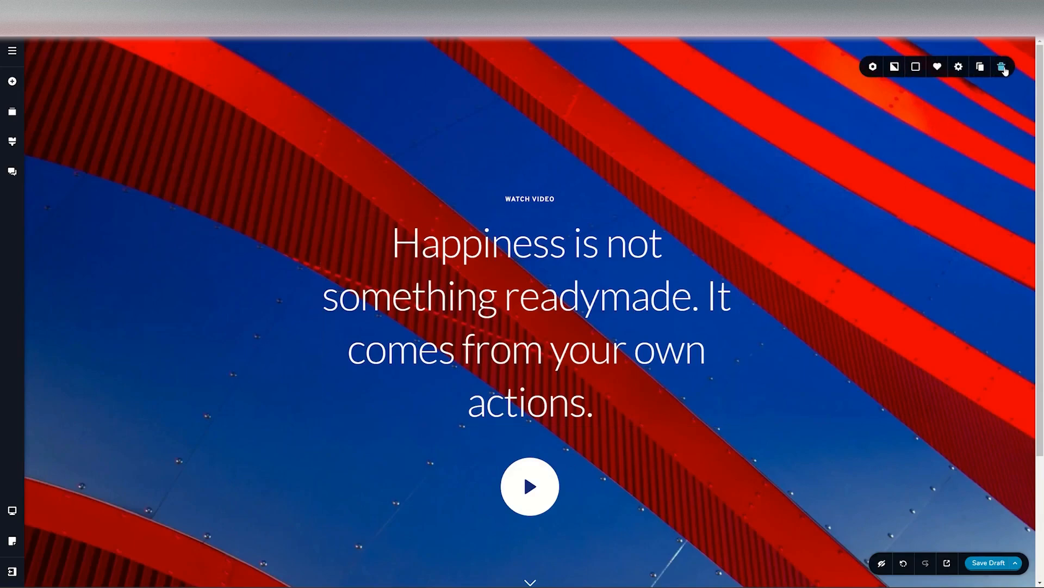
pyautogui.click(1002, 67)
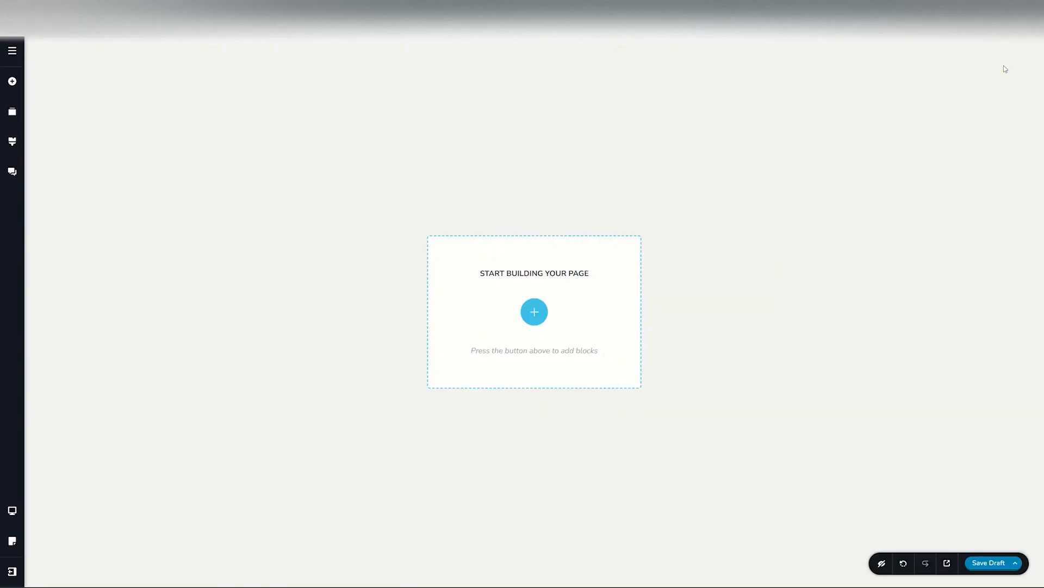
pyautogui.click(535, 313)
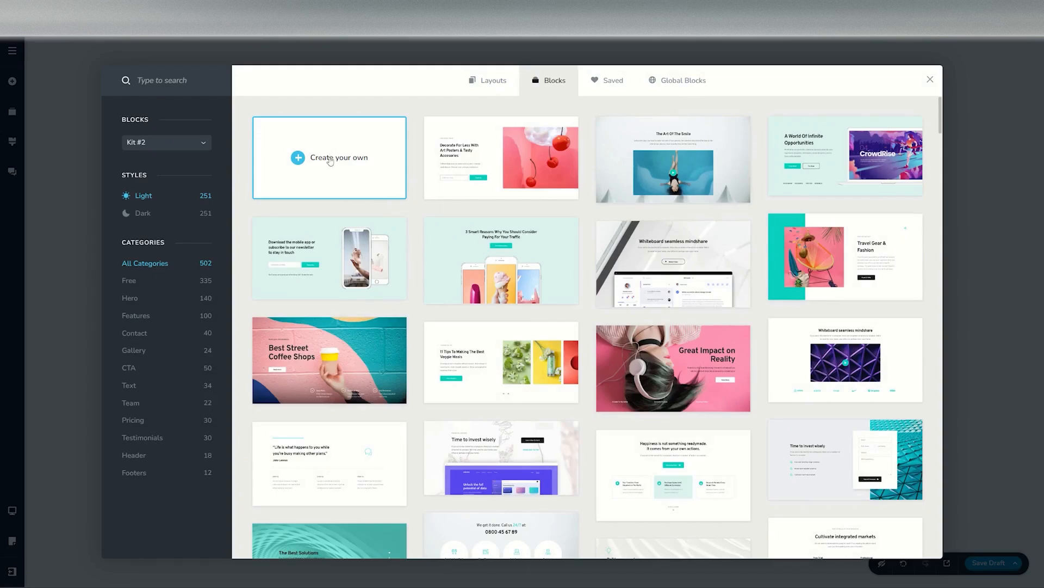
pyautogui.click(330, 159)
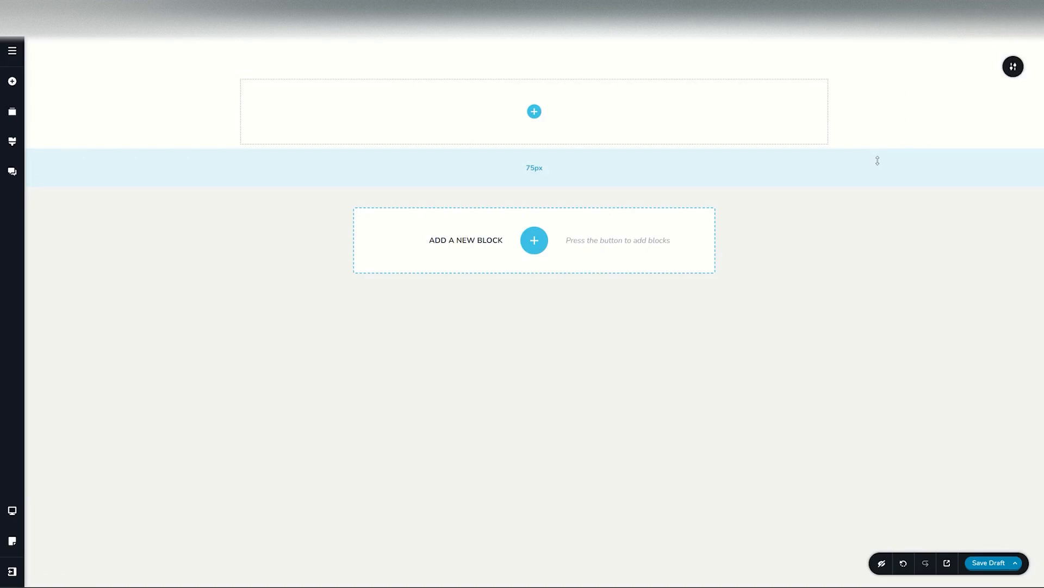
pyautogui.moveTo(1011, 68)
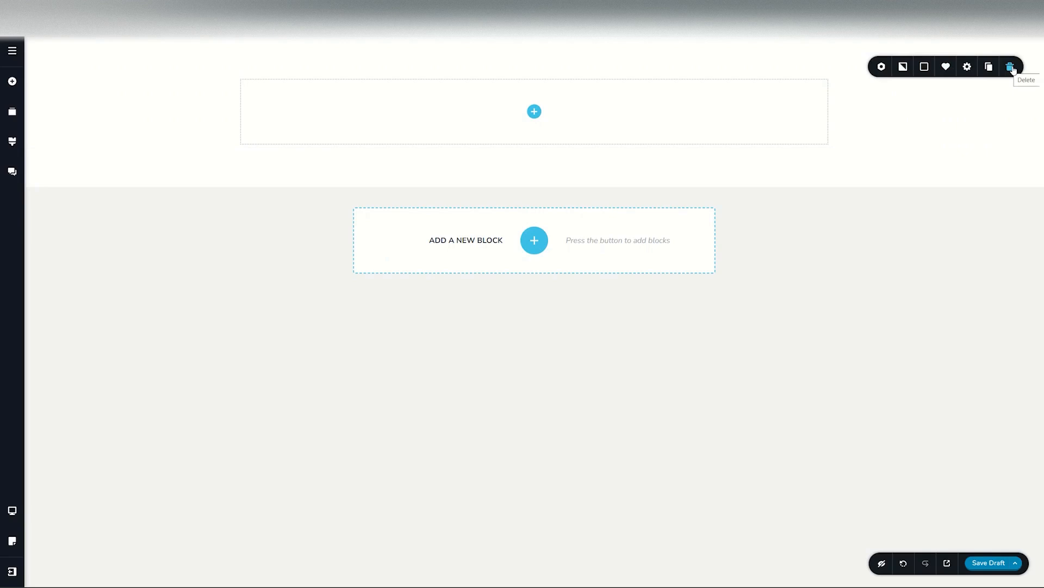
pyautogui.click(1011, 66)
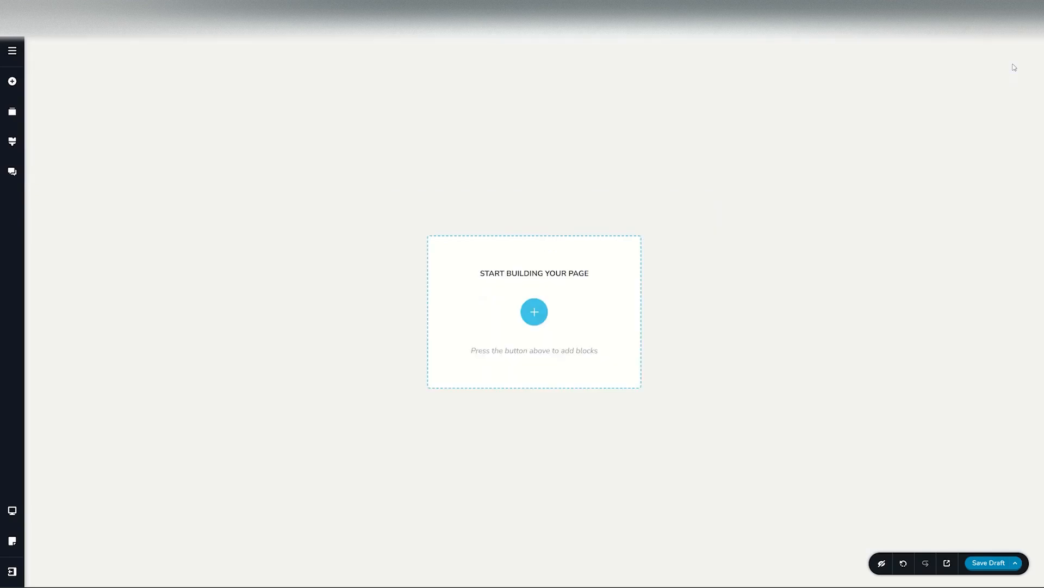
# Step: Create an empty custom block of your own on the page
pyautogui.click(534, 312)
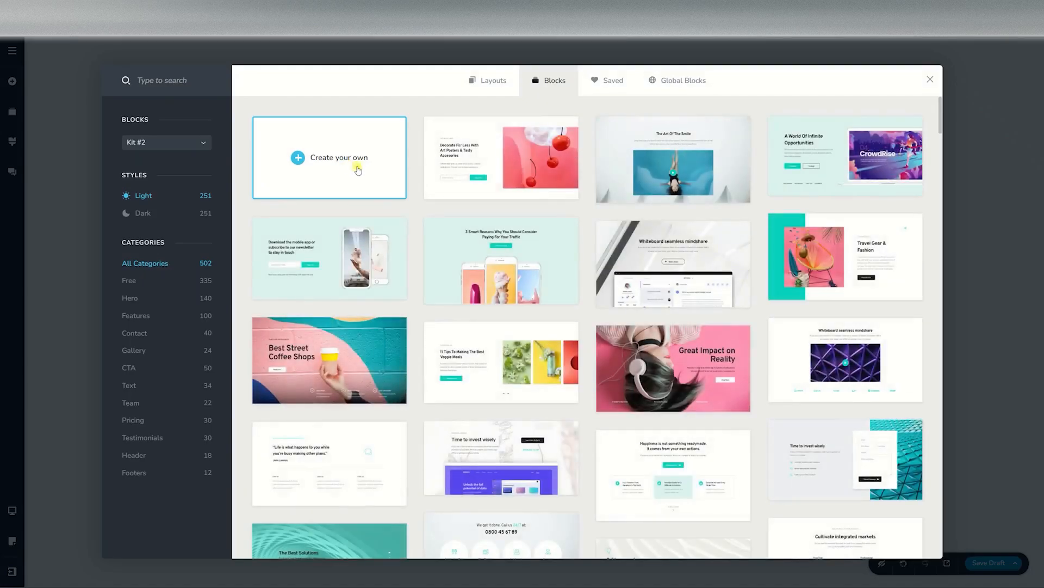
pyautogui.click(352, 169)
# Step: Duplicate the custom block and delete the duplicate
pyautogui.moveTo(1011, 66)
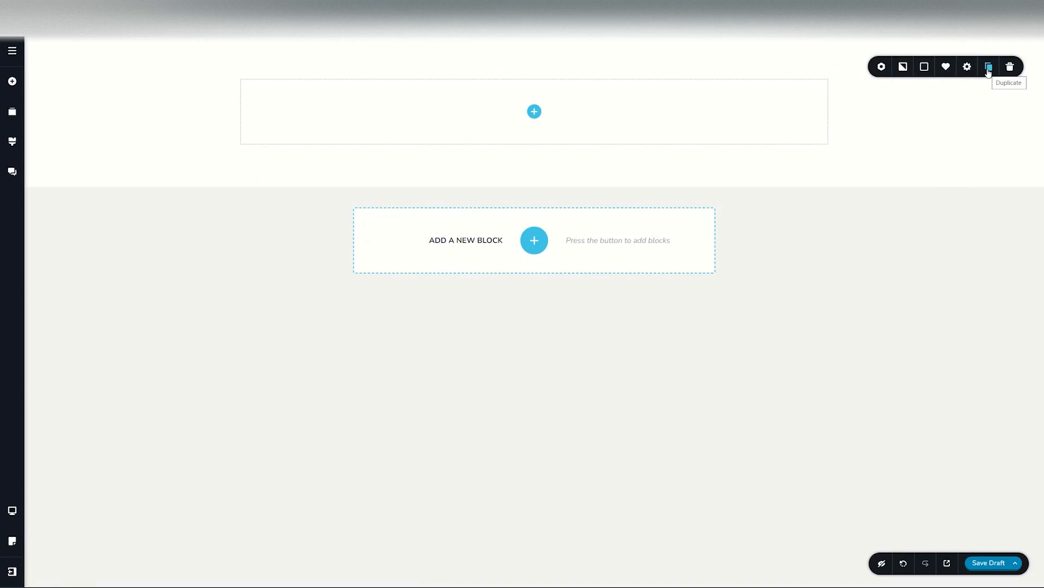
pyautogui.click(988, 67)
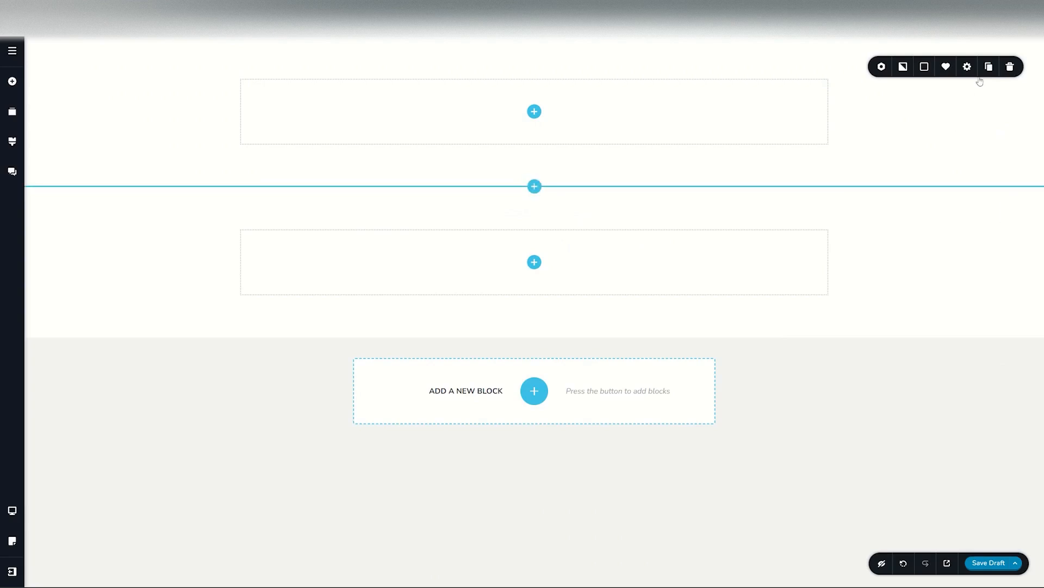
pyautogui.click(1011, 219)
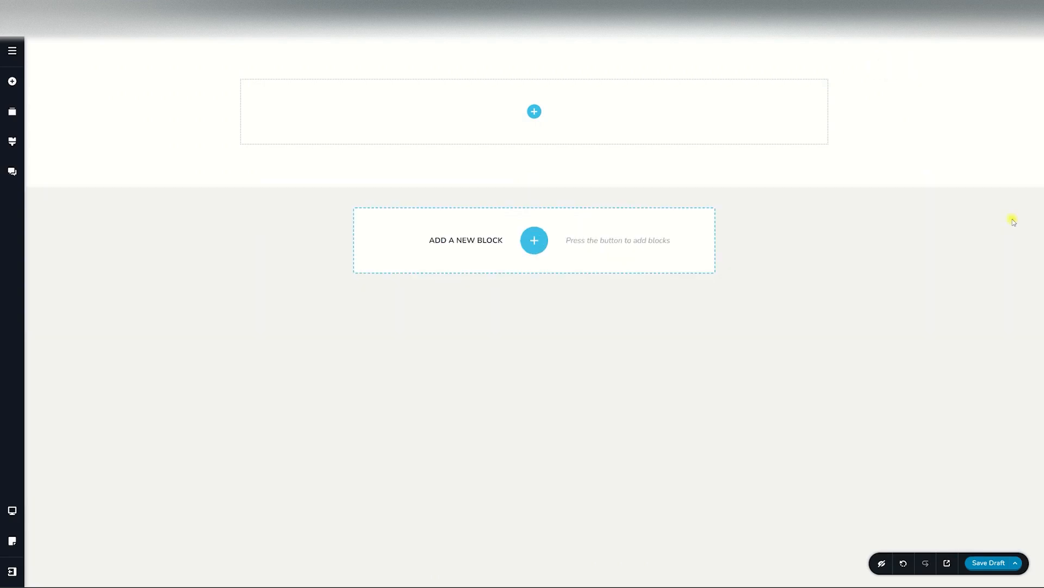
# Step: Open the block's settings and styling panel to review its width, height, padding and margin options
pyautogui.moveTo(1012, 66)
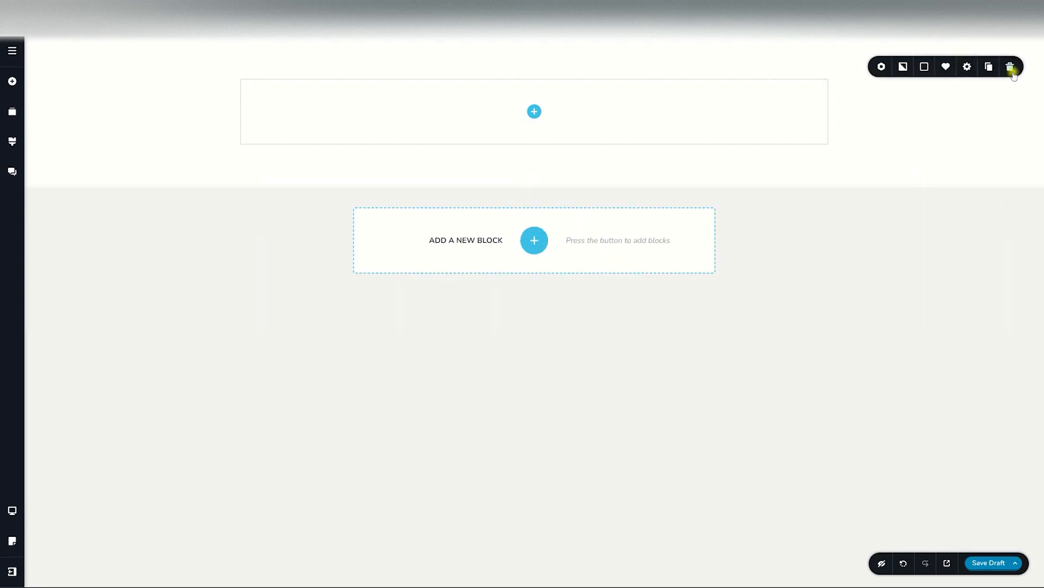
pyautogui.click(963, 72)
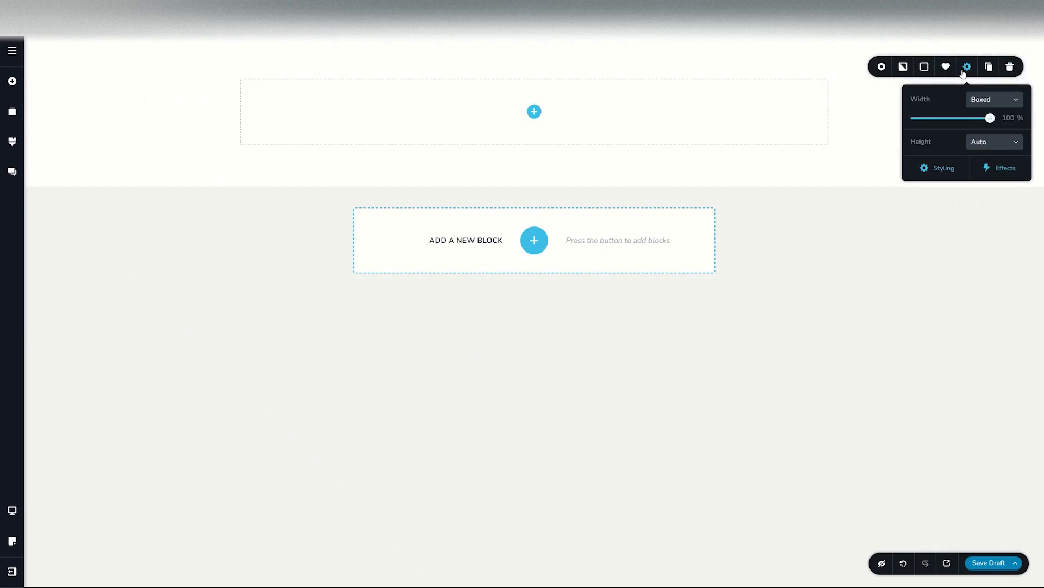
pyautogui.click(930, 166)
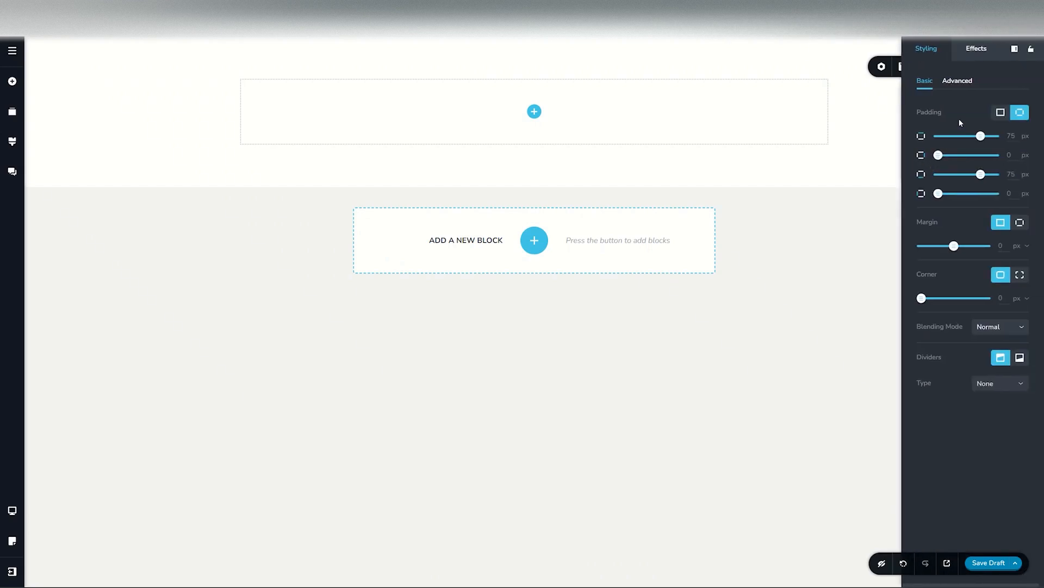
pyautogui.click(885, 117)
pyautogui.click(1013, 66)
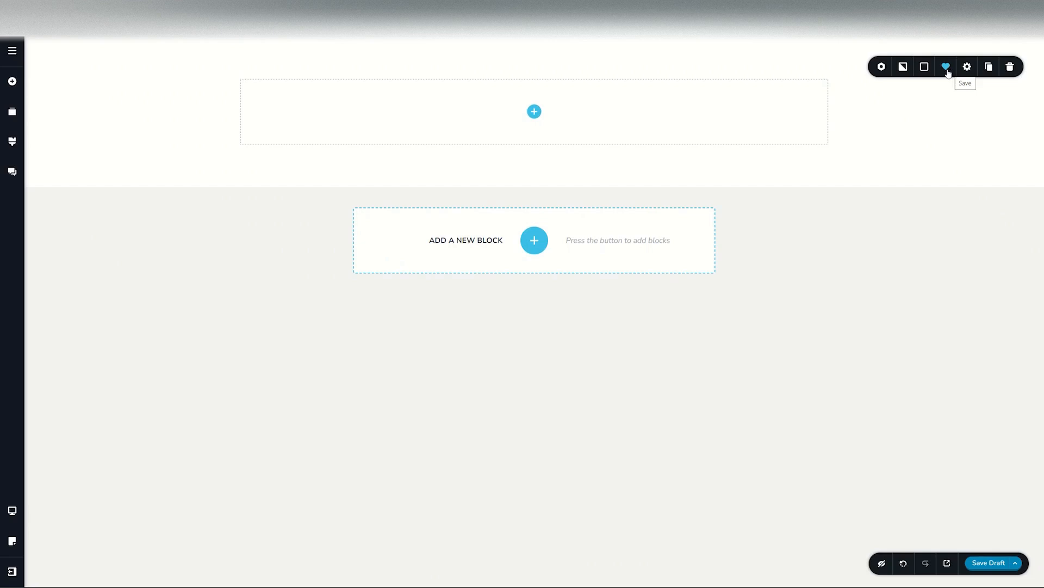
# Step: Give the block a light teal color overlay from the preset swatches
pyautogui.click(925, 68)
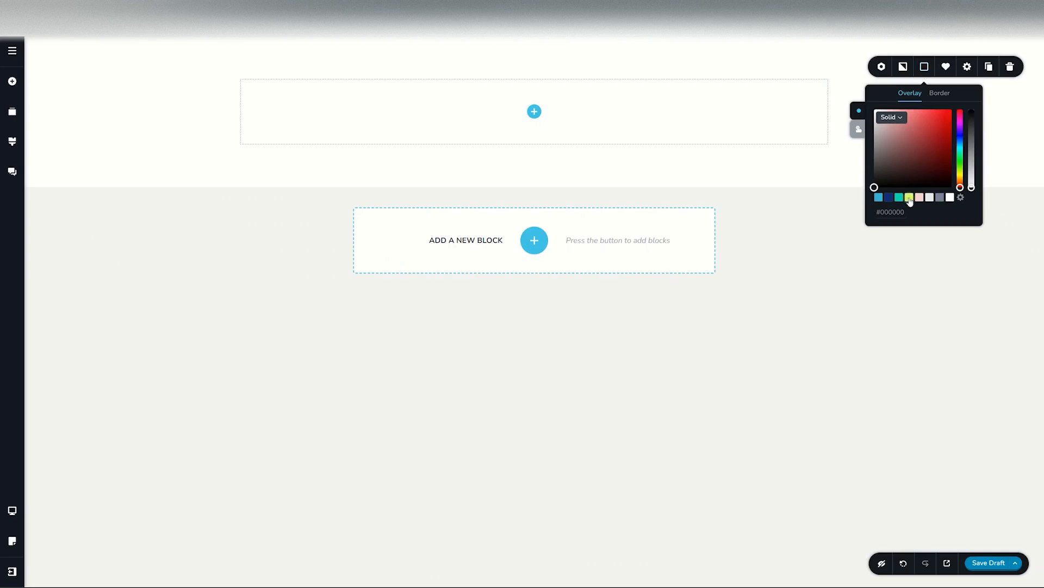
pyautogui.click(909, 197)
# Step: Set the block's background image to the Songbook 3 file from Downloads
pyautogui.click(904, 68)
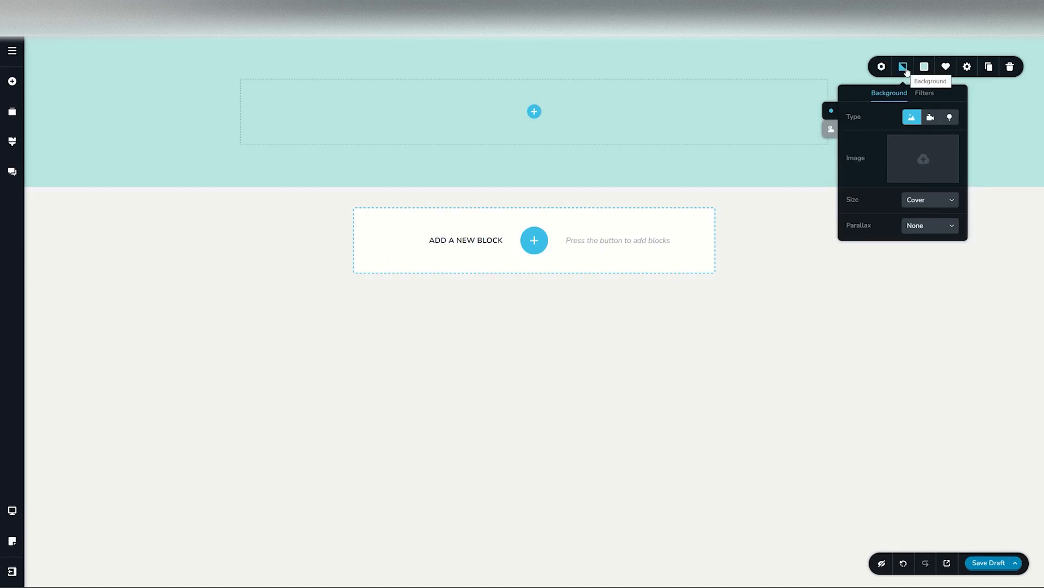
pyautogui.click(919, 158)
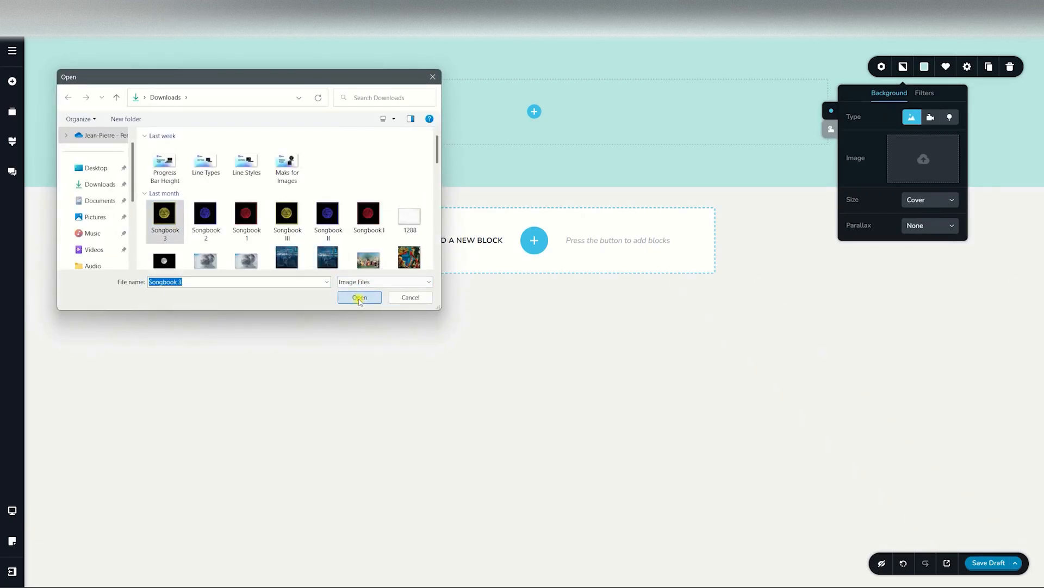
pyautogui.click(360, 298)
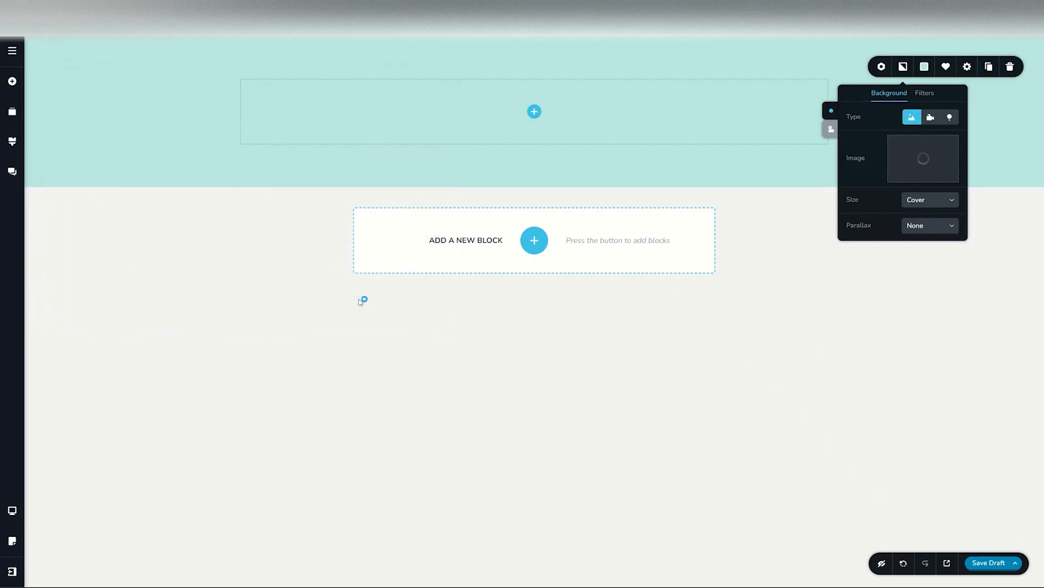
# Step: Remove the block's teal color overlay by dragging its opacity to zero
pyautogui.click(924, 66)
pyautogui.moveTo(971, 109); pyautogui.dragTo(972, 190)
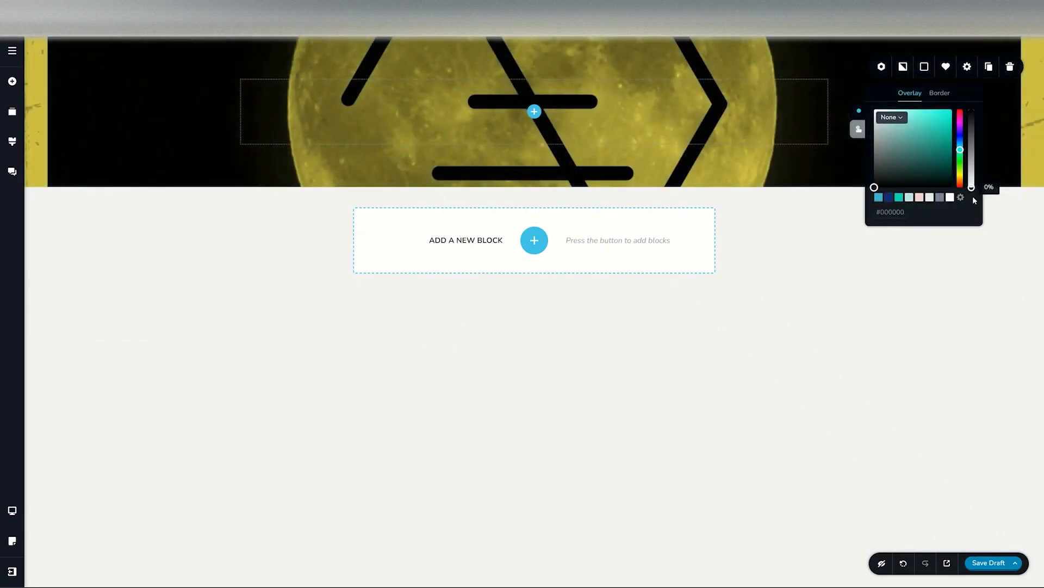
pyautogui.click(882, 68)
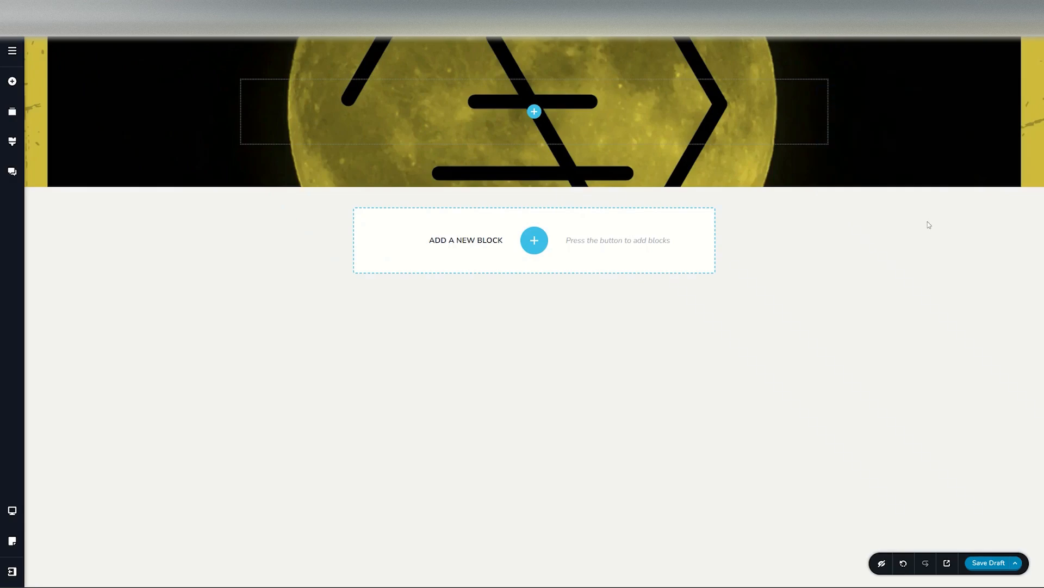
# Step: Add a column to the block and place a text element and an image element inside it
pyautogui.click(536, 112)
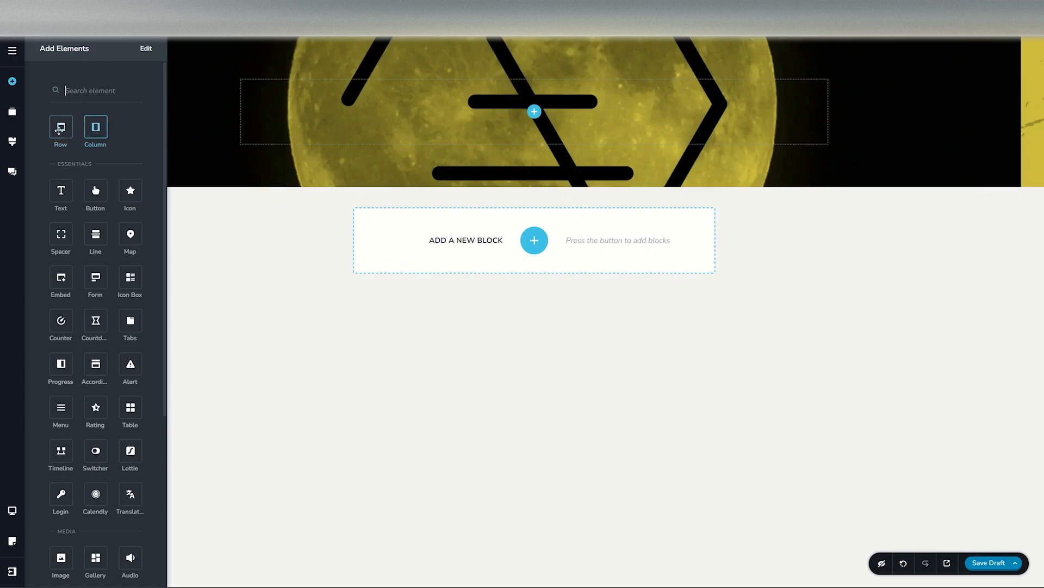
pyautogui.moveTo(95, 128); pyautogui.dragTo(471, 127)
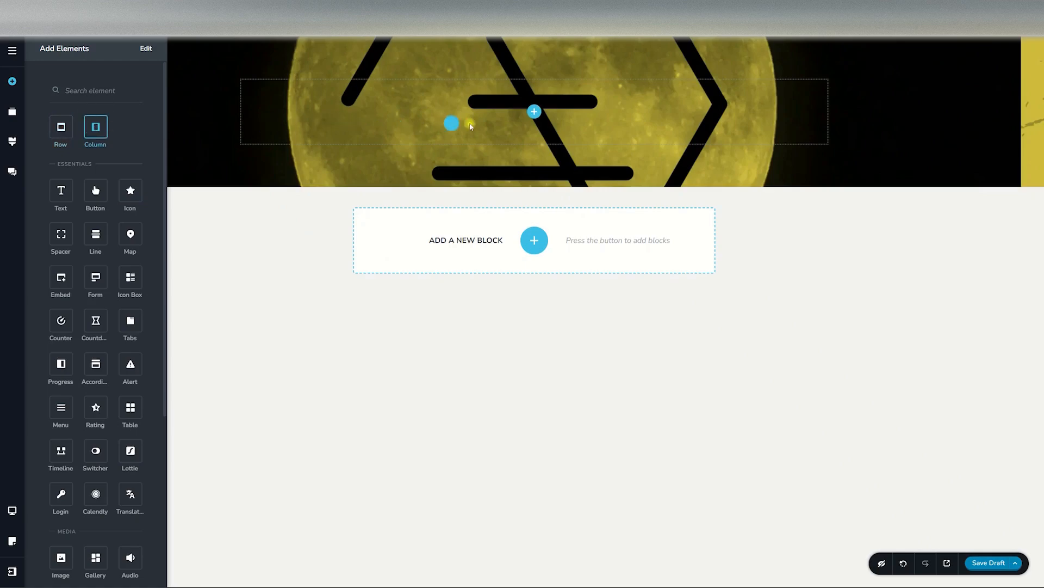
pyautogui.moveTo(60, 190); pyautogui.dragTo(388, 112)
pyautogui.scroll(-3, 81, 353)
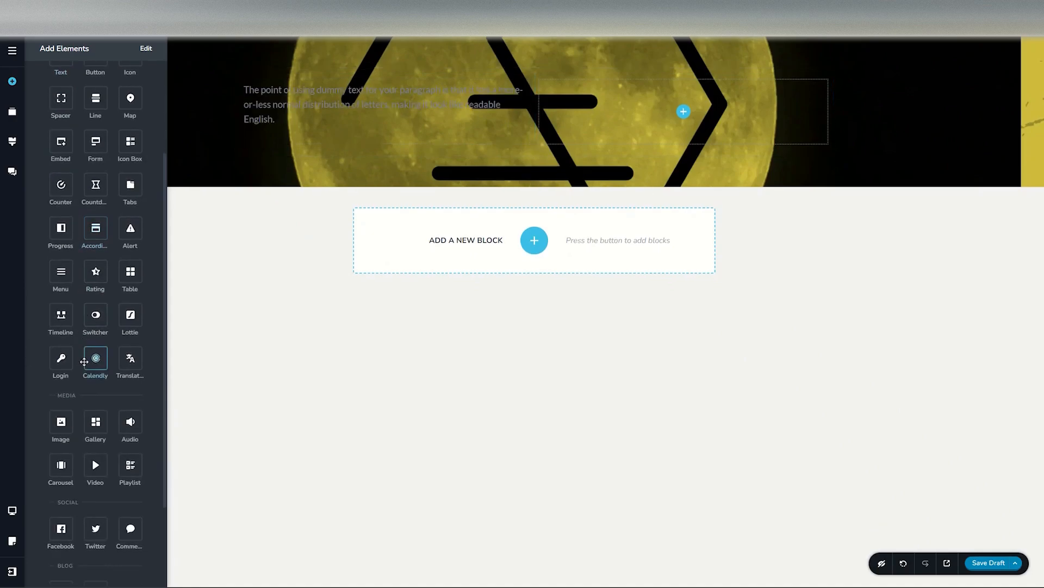
pyautogui.moveTo(61, 421); pyautogui.dragTo(273, 134)
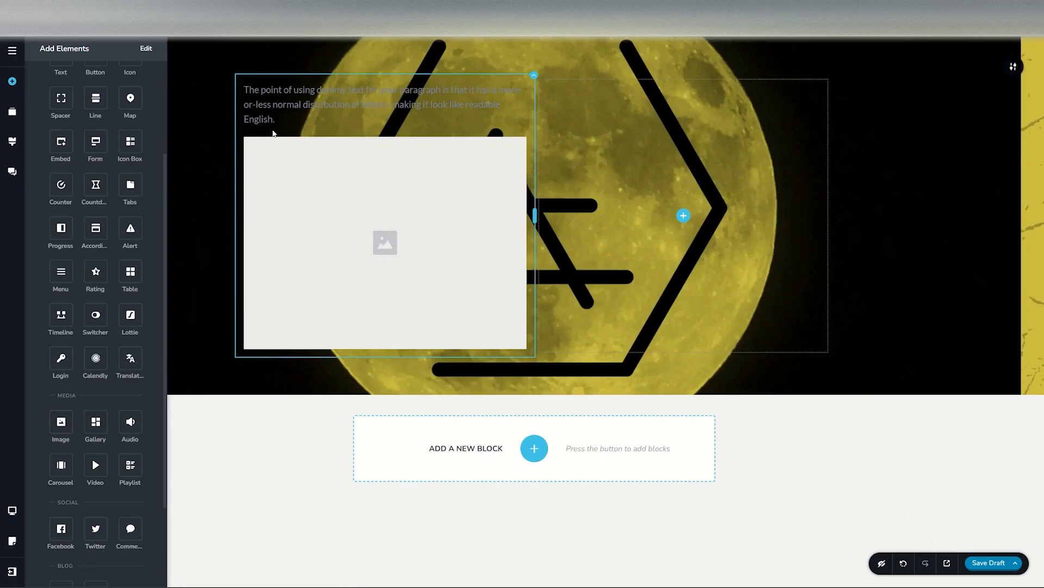
pyautogui.click(210, 161)
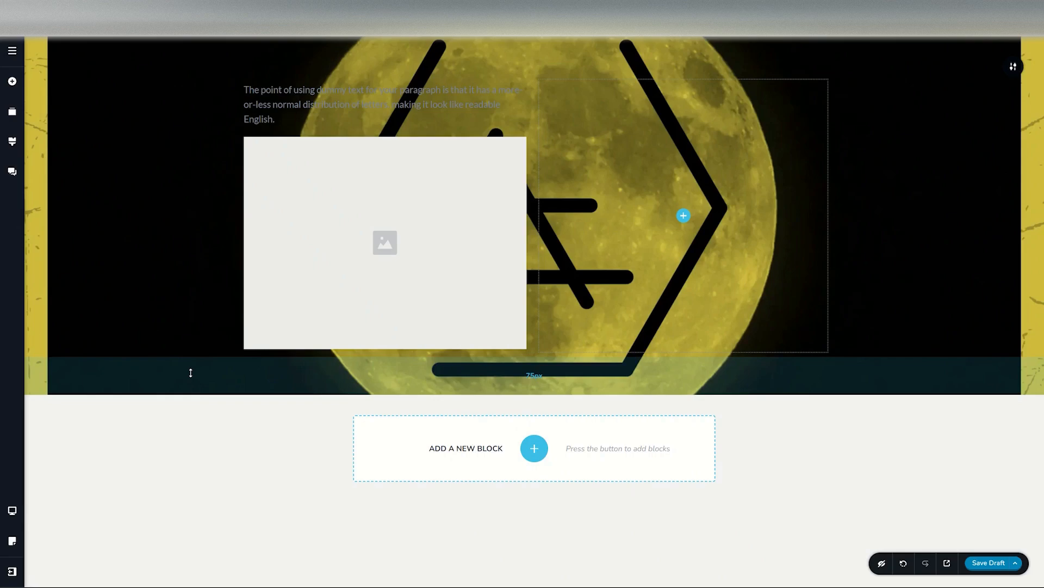
# Step: Adjust the block's top and bottom padding by resizing its edges
pyautogui.moveTo(190, 373); pyautogui.dragTo(189, 462)
pyautogui.moveTo(192, 414)
pyautogui.mouseDown()
pyautogui.moveTo(191, 373)
pyautogui.moveTo(191, 419)
pyautogui.mouseUp()
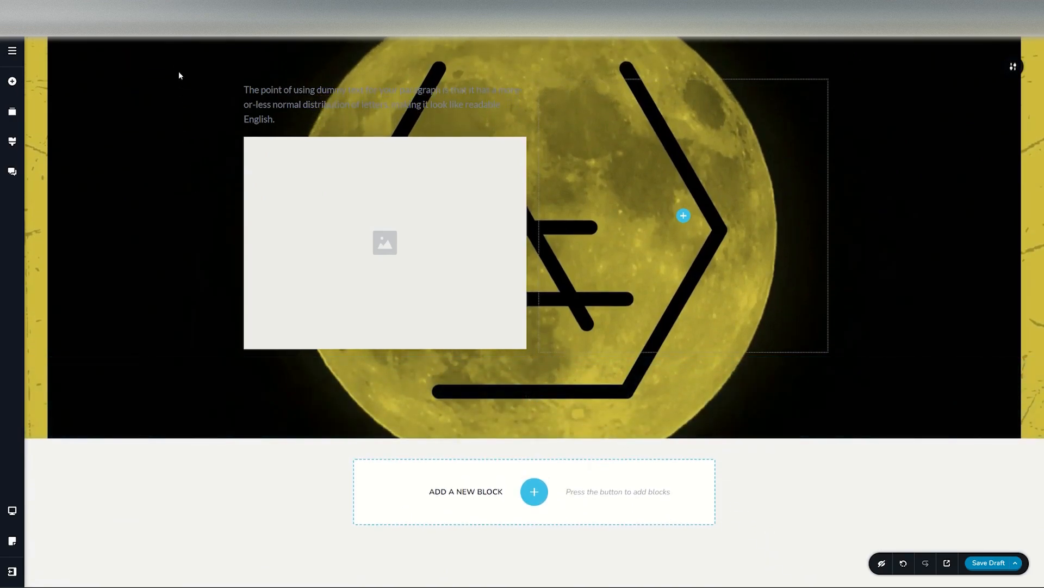
pyautogui.moveTo(175, 54); pyautogui.dragTo(189, 74)
pyautogui.moveTo(226, 446); pyautogui.dragTo(227, 452)
# Step: Try the block's Full width option, then return the width to Boxed
pyautogui.click(1018, 68)
pyautogui.click(968, 68)
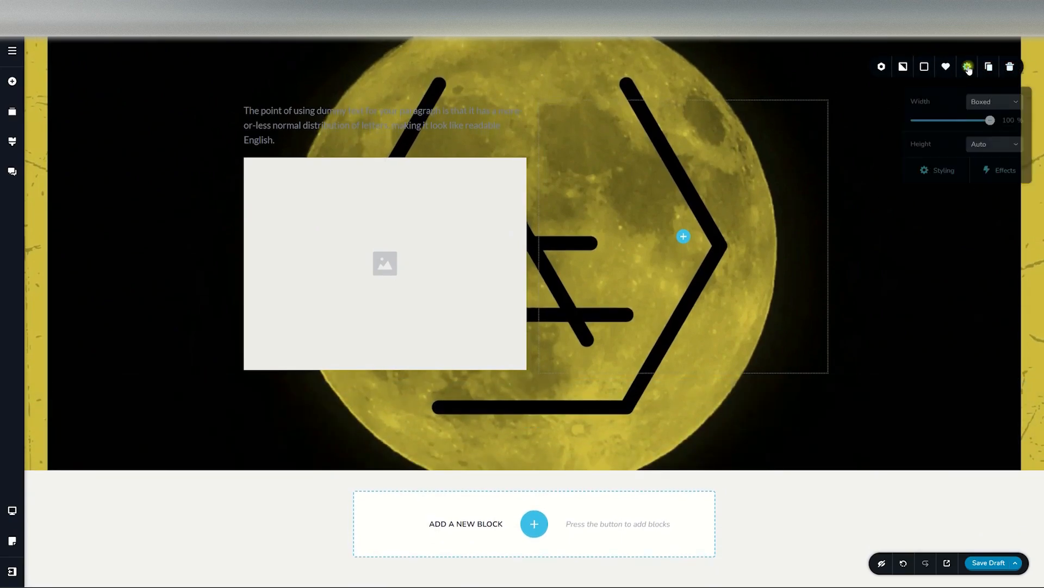
pyautogui.click(998, 105)
pyautogui.click(980, 131)
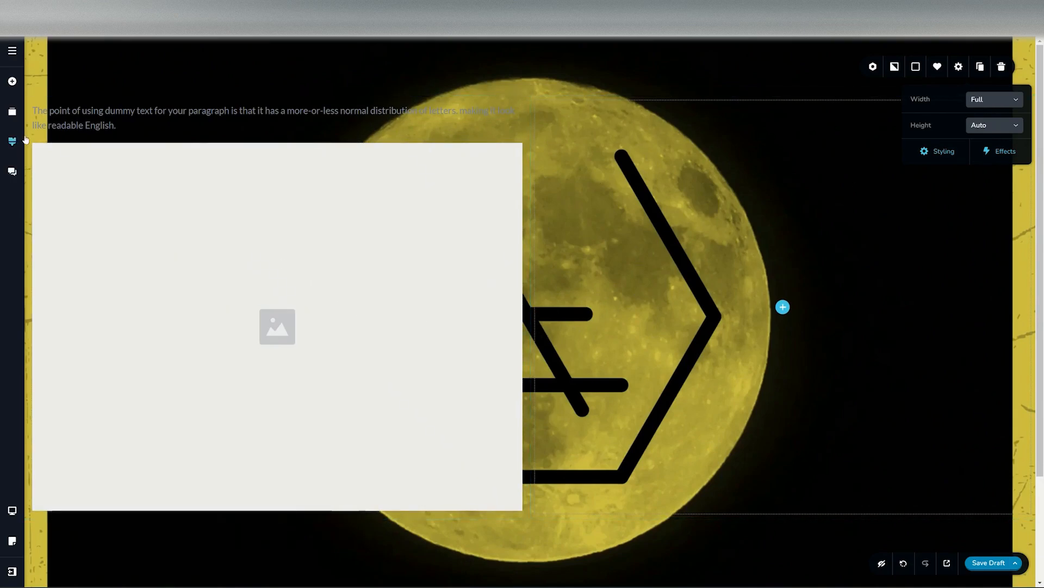
pyautogui.click(995, 101)
pyautogui.click(989, 117)
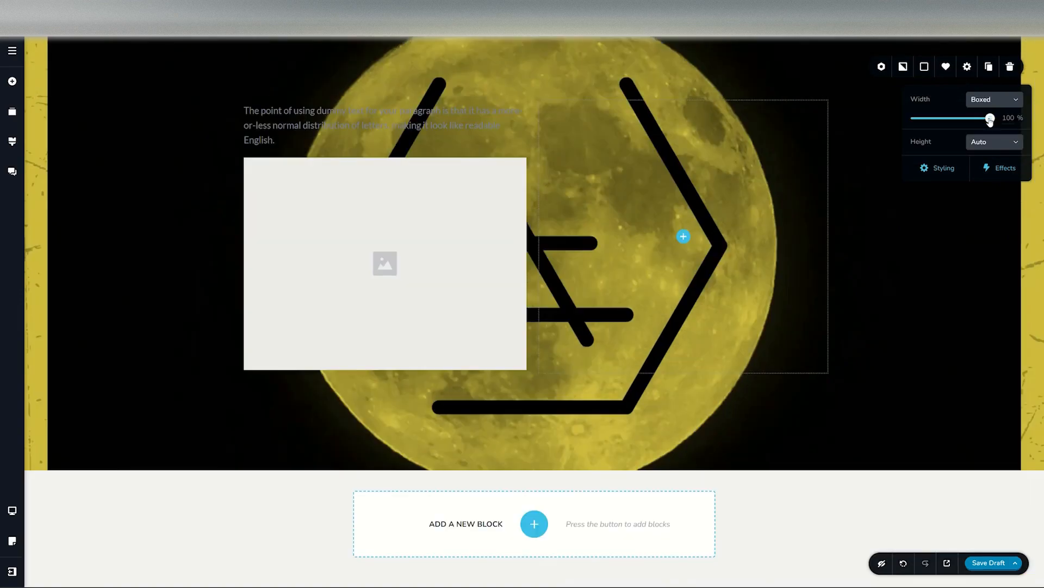
# Step: Set the block's height to Custom at 84 %
pyautogui.moveTo(992, 121)
pyautogui.mouseDown()
pyautogui.moveTo(924, 124)
pyautogui.moveTo(1000, 126)
pyautogui.mouseUp()
pyautogui.click(993, 147)
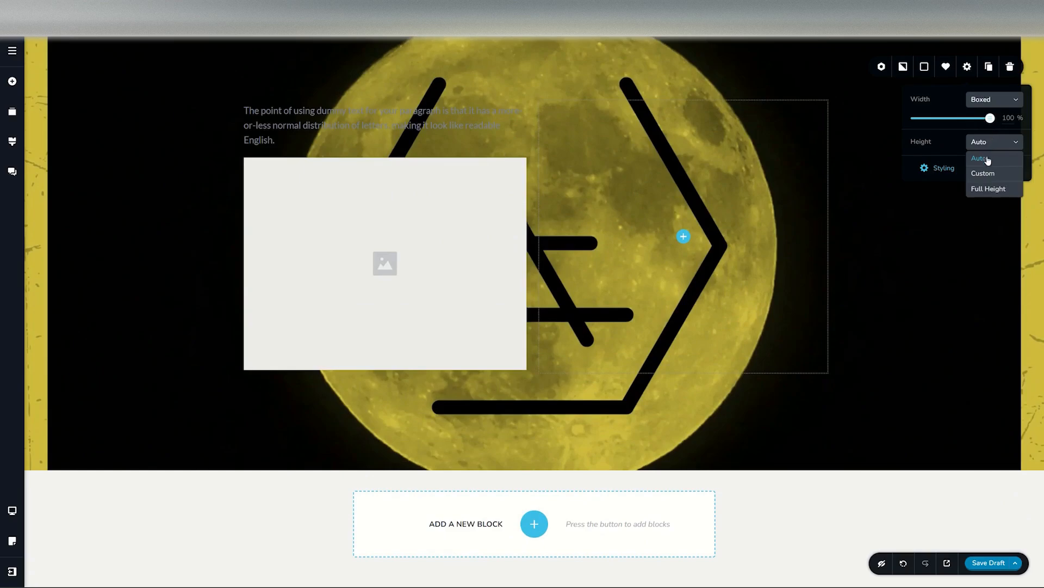
pyautogui.click(984, 174)
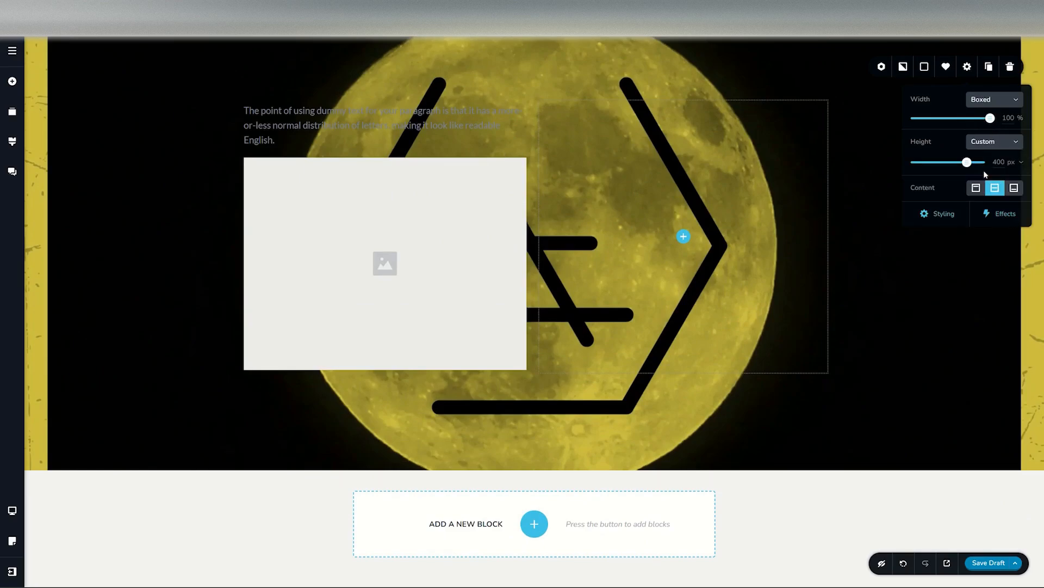
pyautogui.moveTo(966, 163); pyautogui.dragTo(981, 162)
pyautogui.click(1017, 165)
pyautogui.click(1019, 194)
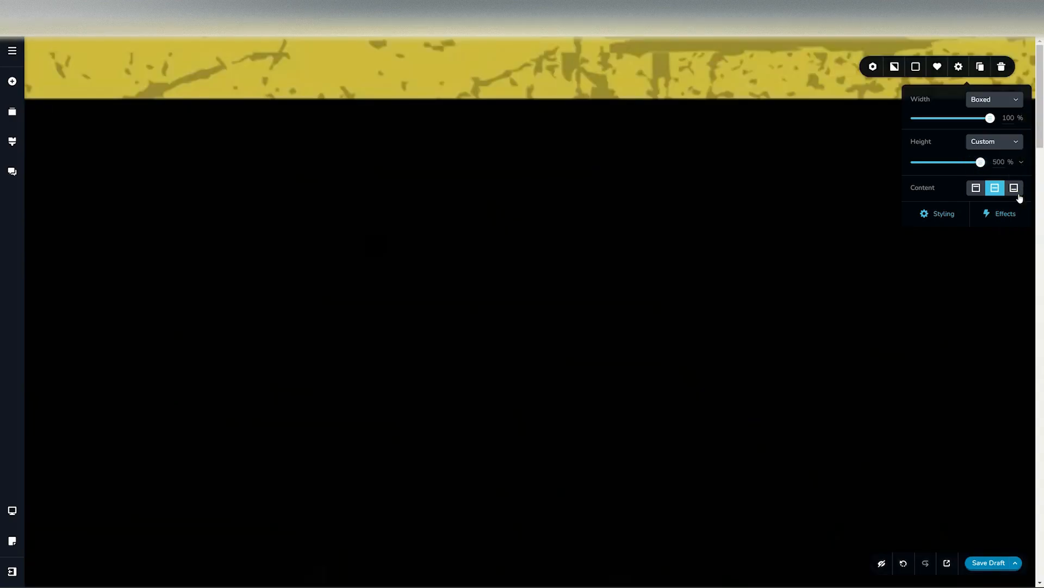
pyautogui.moveTo(982, 162); pyautogui.dragTo(924, 165)
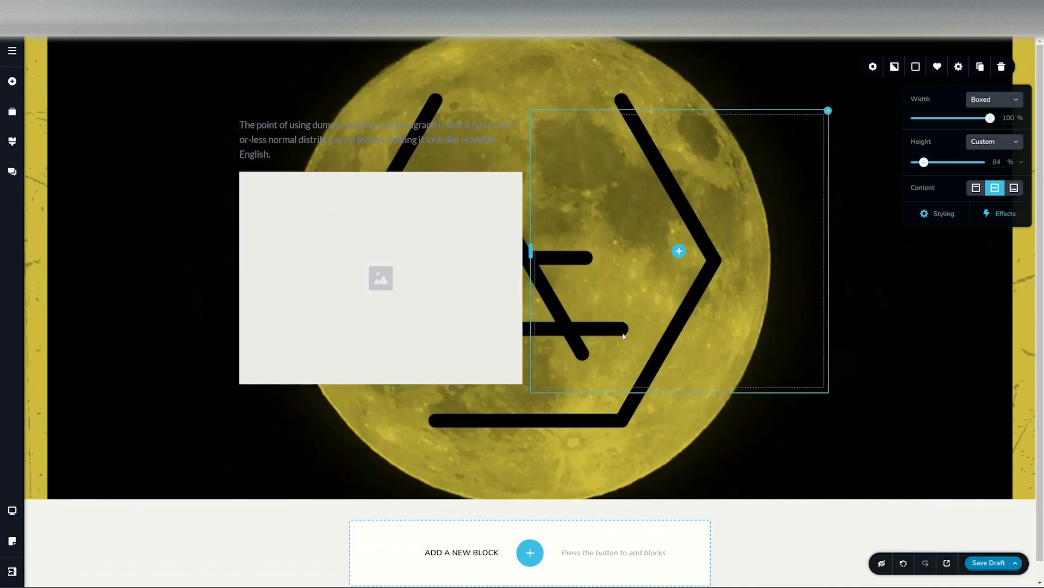
# Step: Try Full Height with top, middle and bottom content alignment, then reset the block's height to Auto
pyautogui.click(1003, 143)
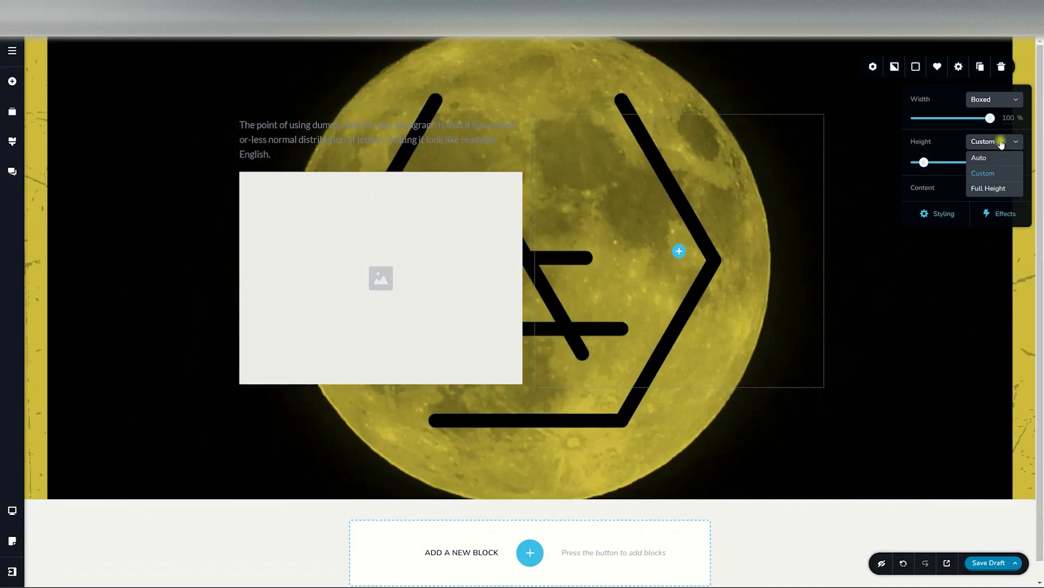
pyautogui.click(982, 190)
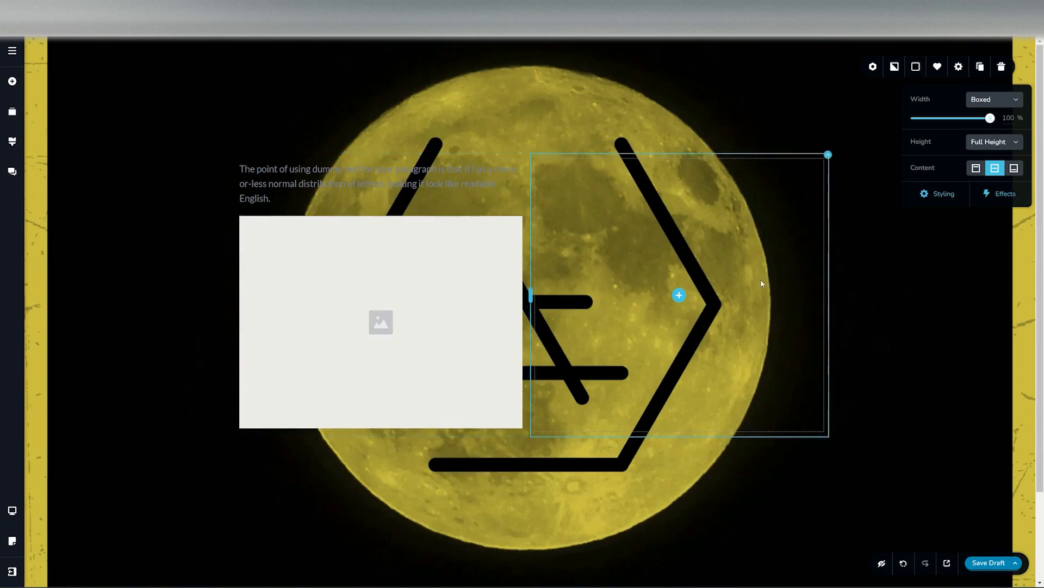
pyautogui.click(976, 169)
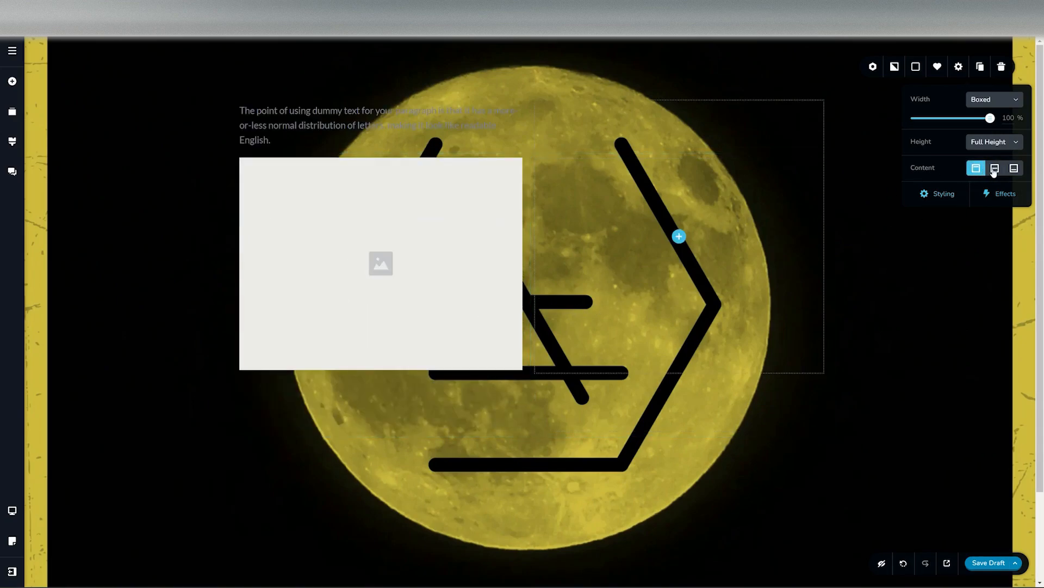
pyautogui.click(995, 170)
pyautogui.click(1014, 168)
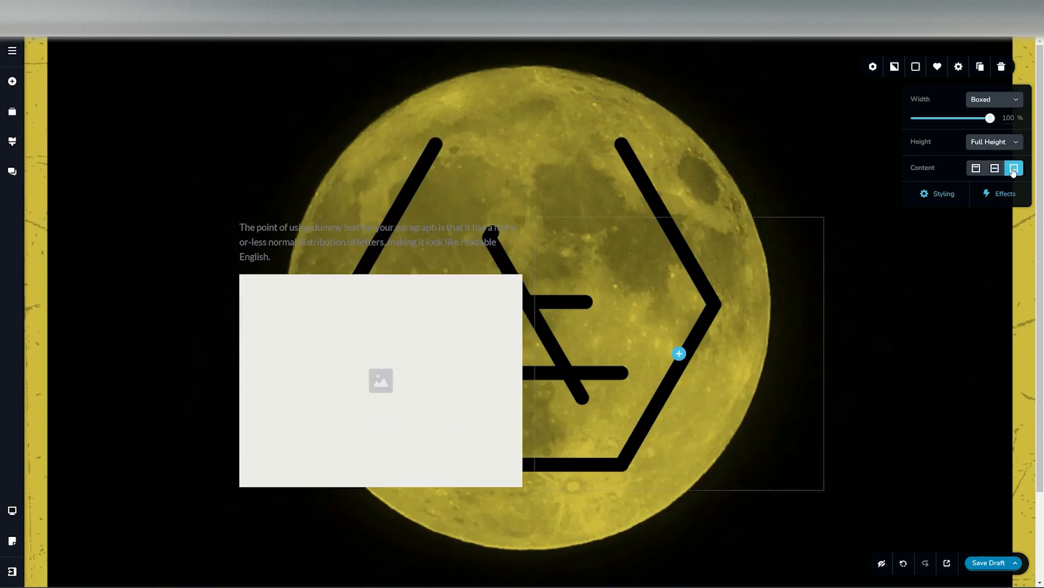
pyautogui.click(997, 172)
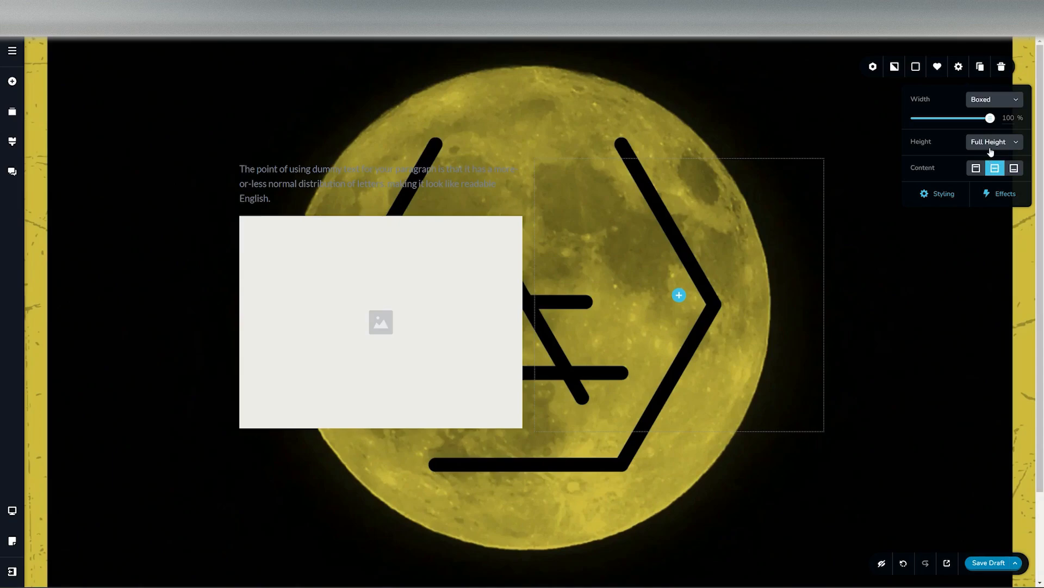
pyautogui.click(991, 151)
pyautogui.click(989, 159)
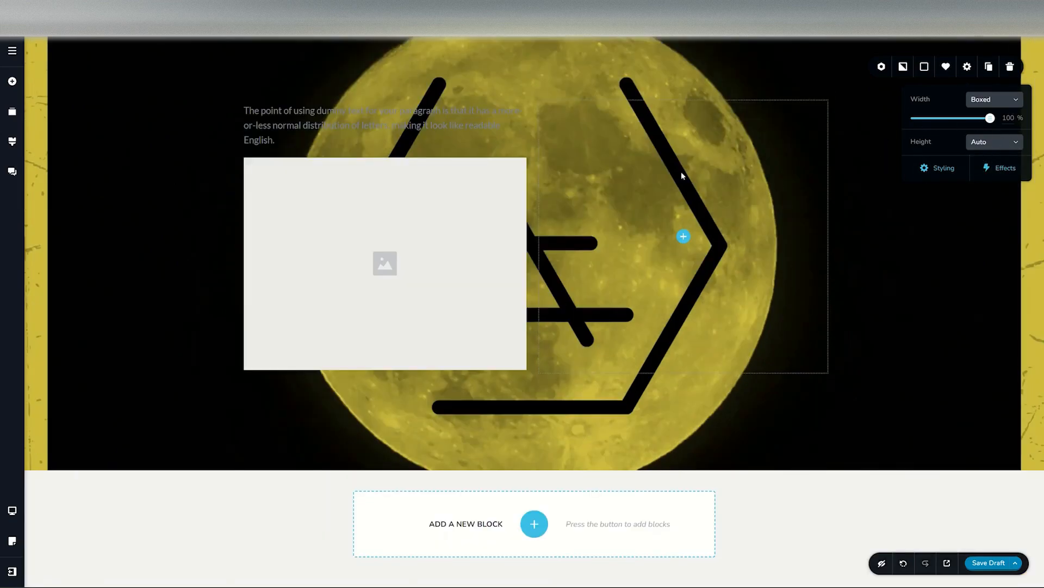
# Step: Add a line element and an icon element below the image in the column
pyautogui.click(12, 81)
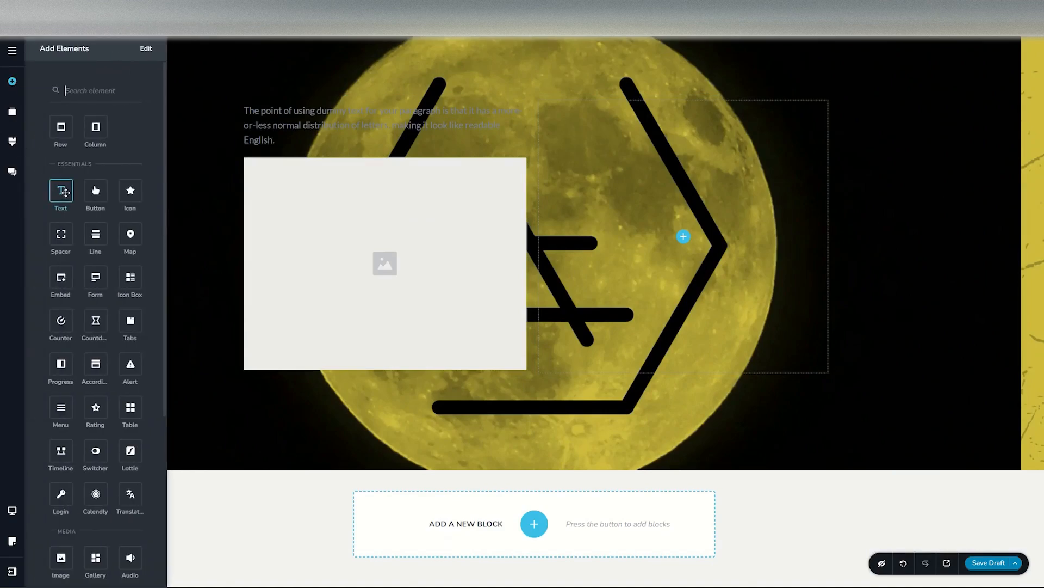
pyautogui.moveTo(95, 233); pyautogui.dragTo(314, 372)
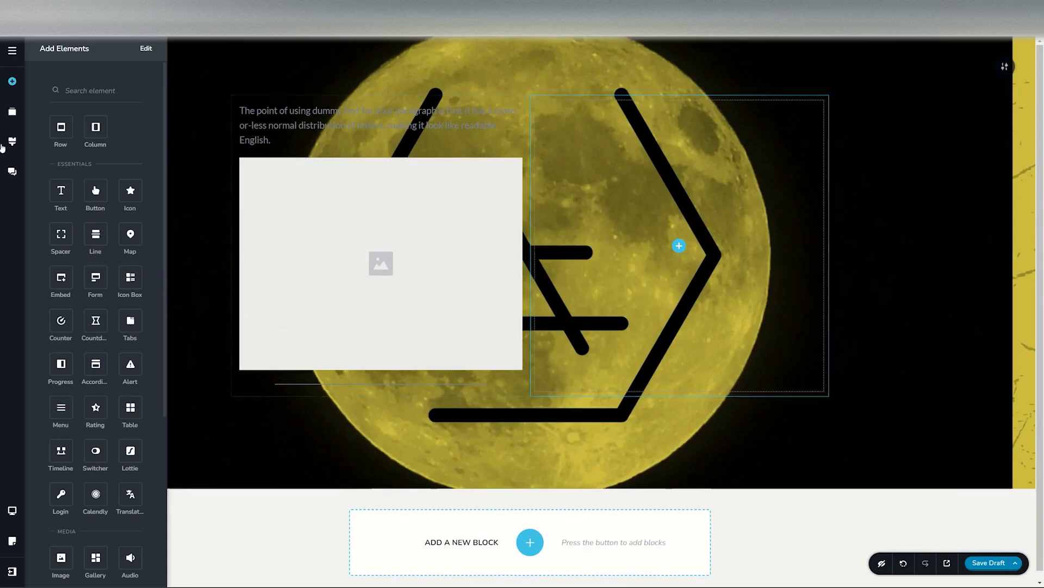
pyautogui.moveTo(130, 190); pyautogui.dragTo(256, 386)
# Step: Open the block's styling options and add a top divider with a slanted shape
pyautogui.click(1002, 75)
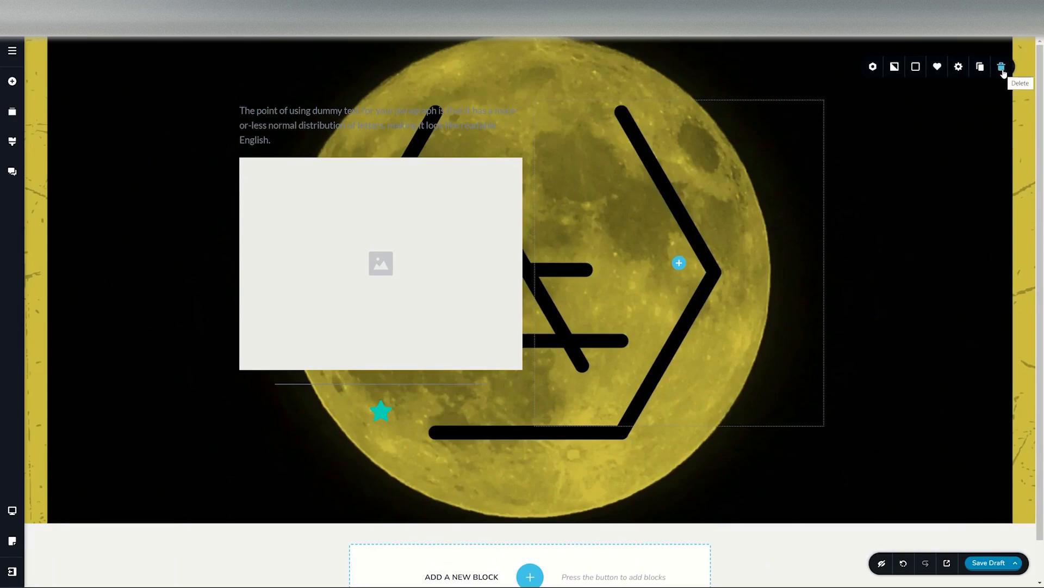
pyautogui.moveTo(1005, 71)
pyautogui.click(959, 66)
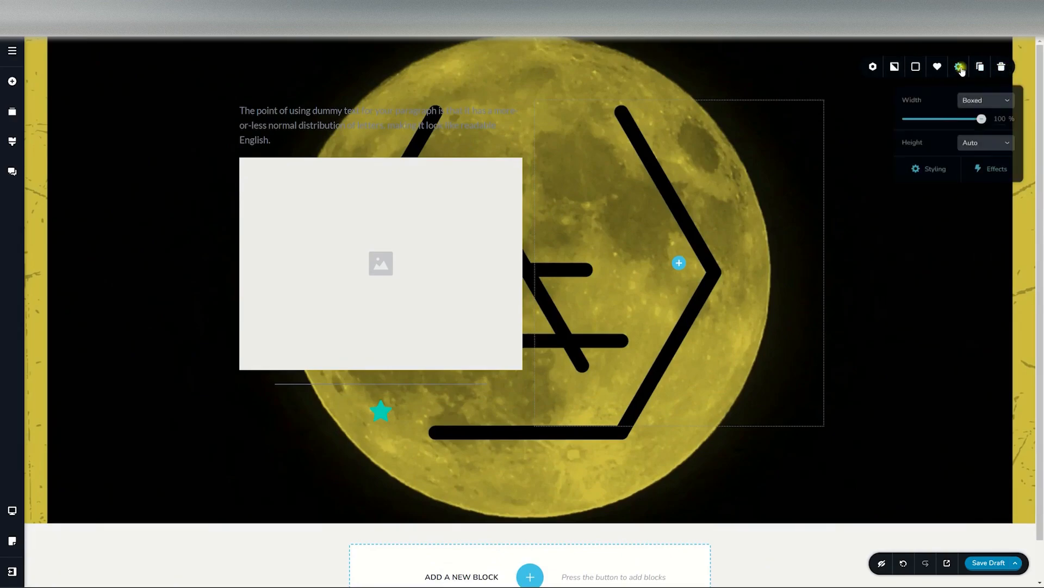
pyautogui.click(936, 170)
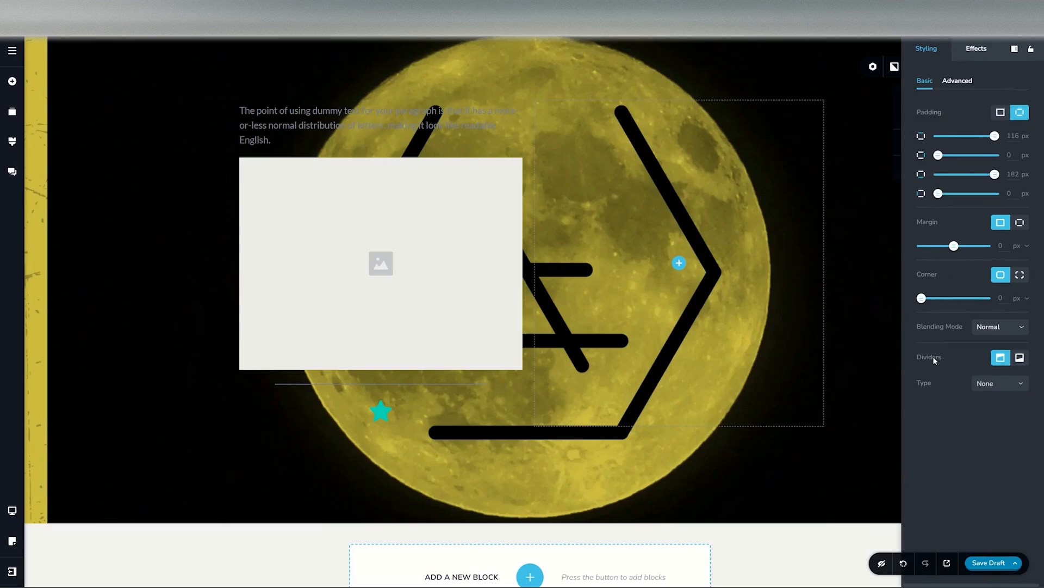
pyautogui.click(989, 384)
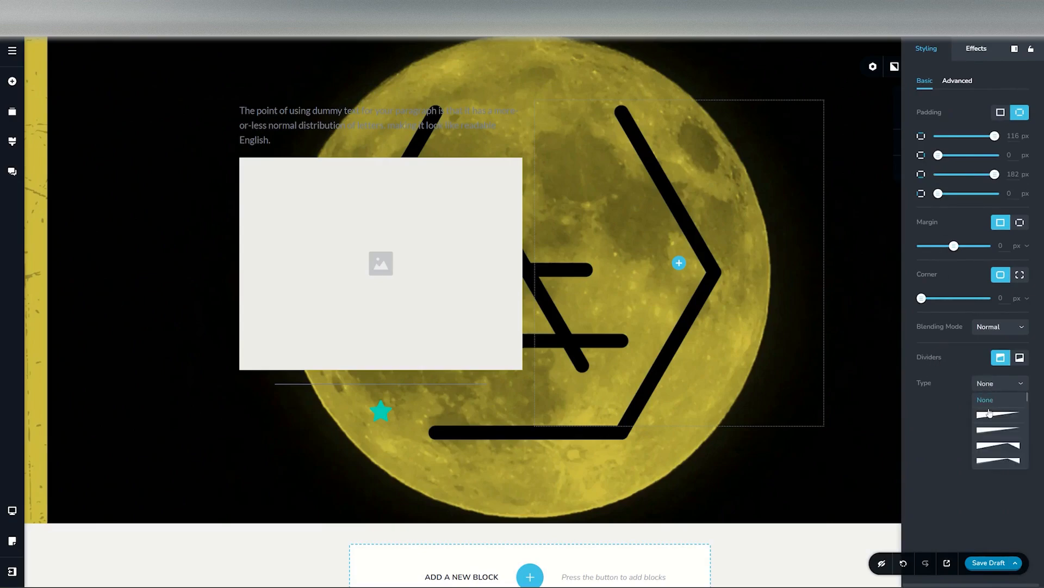
pyautogui.click(990, 420)
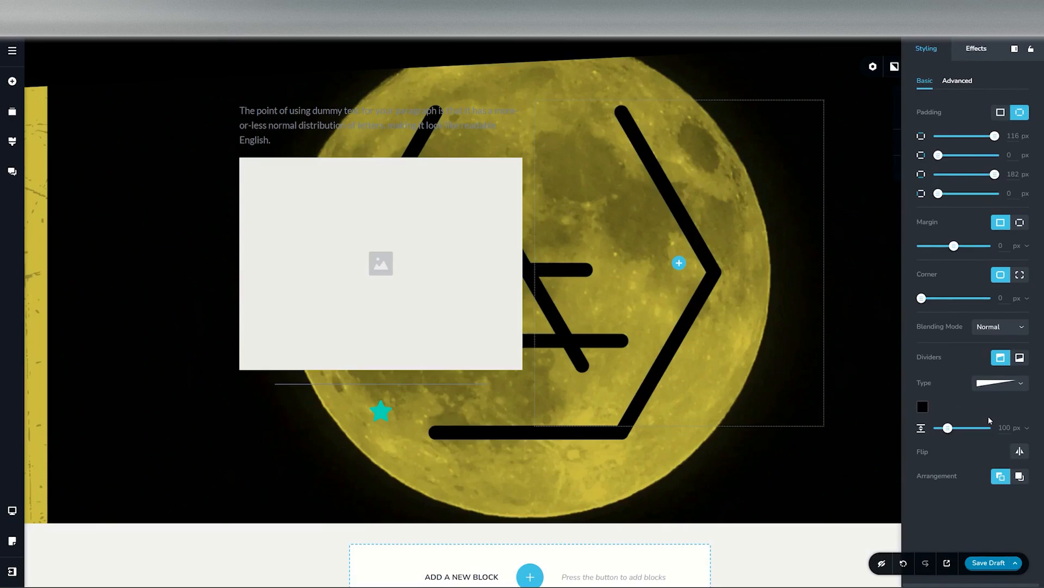
# Step: Make the top divider white and set its height to 68 px
pyautogui.click(921, 408)
pyautogui.click(988, 365)
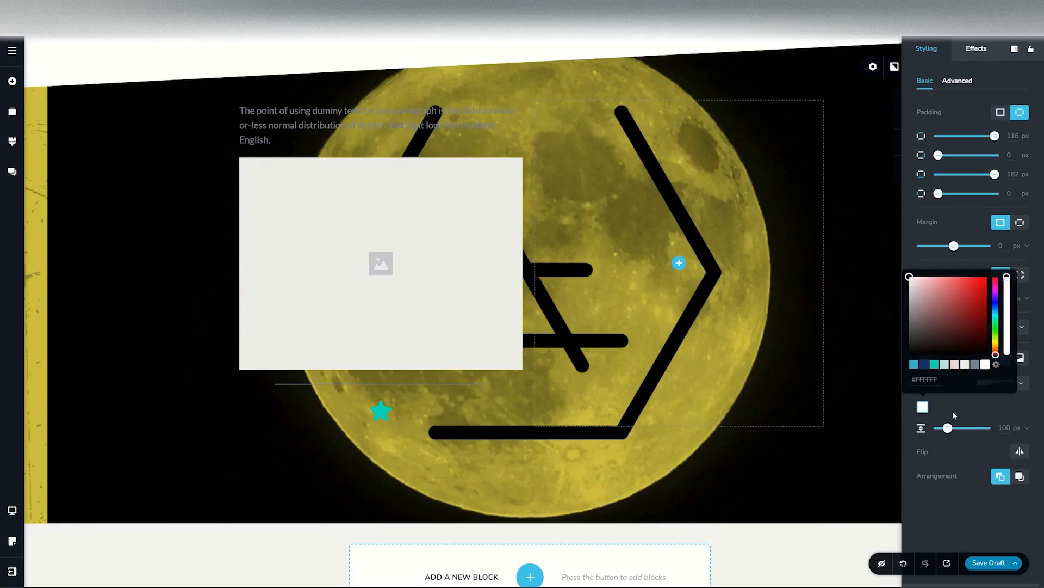
pyautogui.moveTo(948, 428)
pyautogui.mouseDown()
pyautogui.moveTo(964, 428)
pyautogui.moveTo(945, 428)
pyautogui.mouseUp()
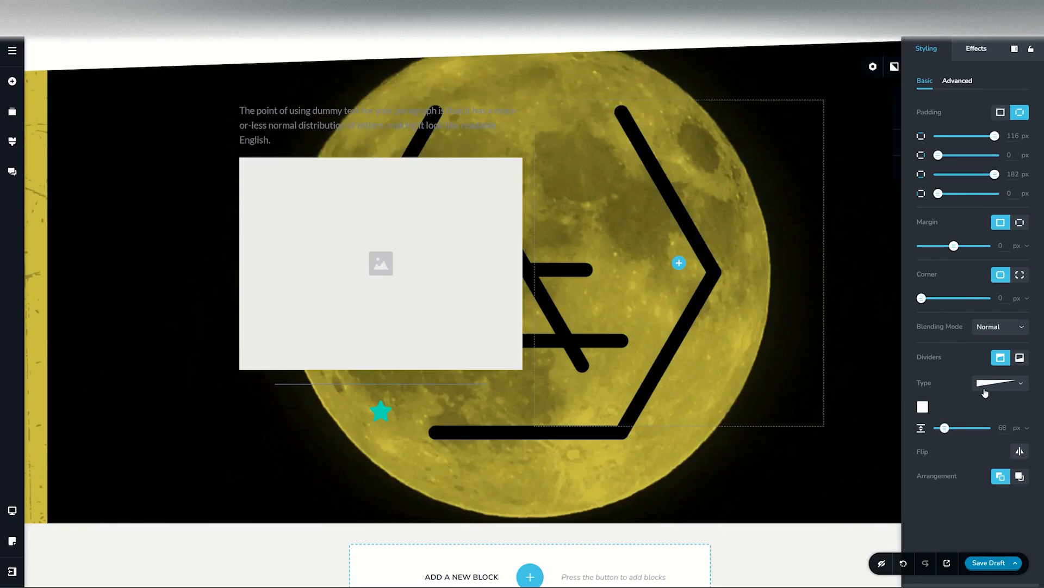
# Step: Change the top divider's shape, settling on the angled mountain-style shape
pyautogui.click(986, 385)
pyautogui.click(988, 432)
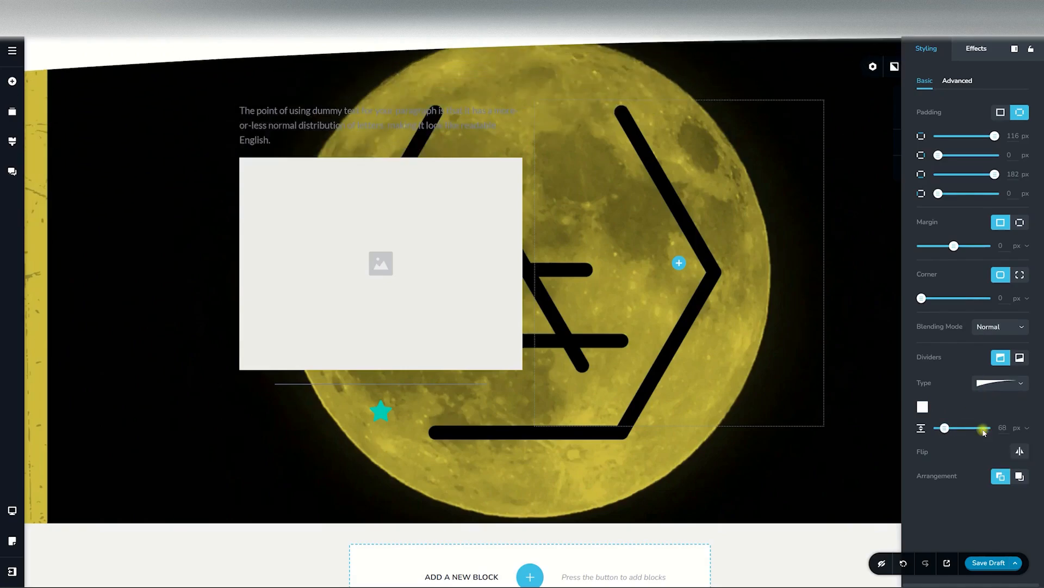
pyautogui.click(988, 390)
pyautogui.click(993, 416)
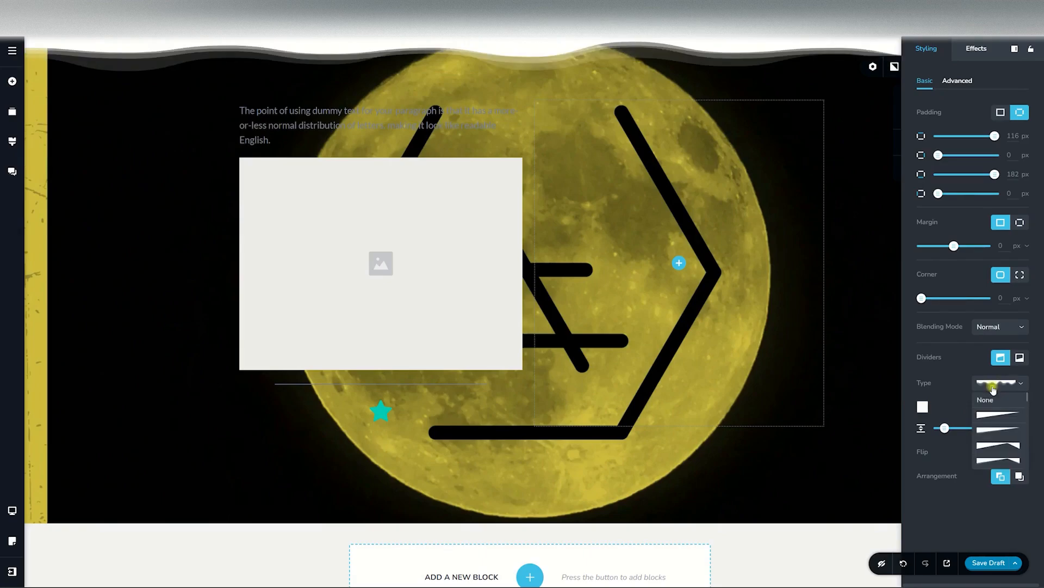
pyautogui.click(992, 382)
pyautogui.click(992, 427)
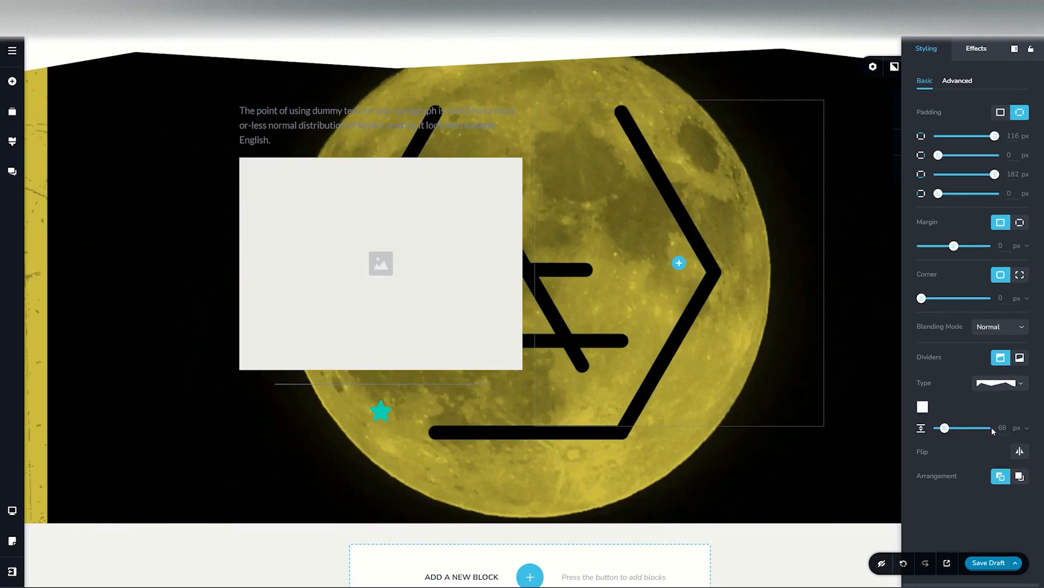
# Step: Add a bottom divider with a wave shape
pyautogui.click(1021, 357)
pyautogui.click(1006, 382)
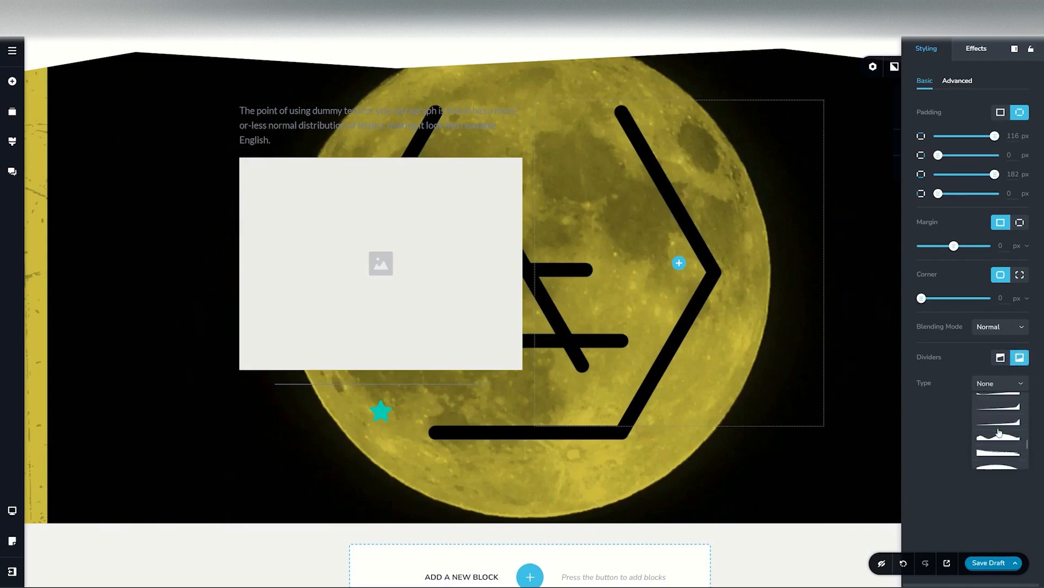
pyautogui.click(995, 435)
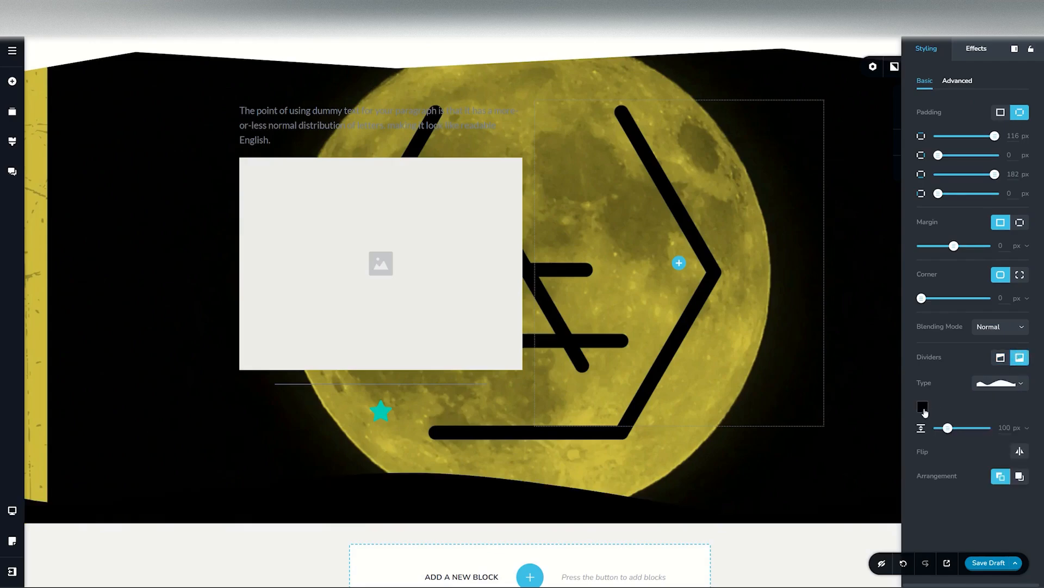
# Step: Make the bottom divider white and set its height to 238 px
pyautogui.click(923, 408)
pyautogui.click(986, 365)
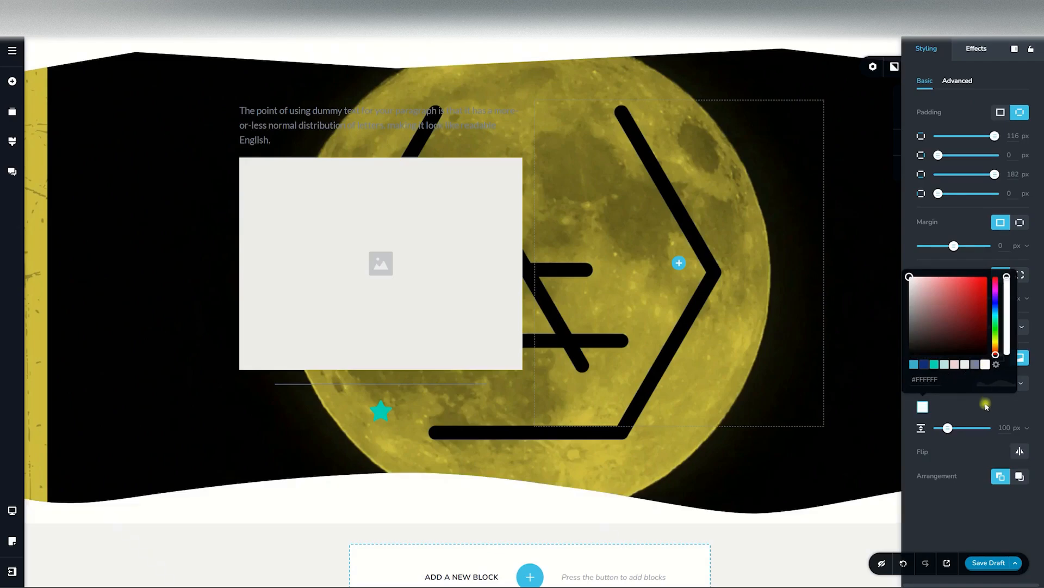
pyautogui.click(984, 405)
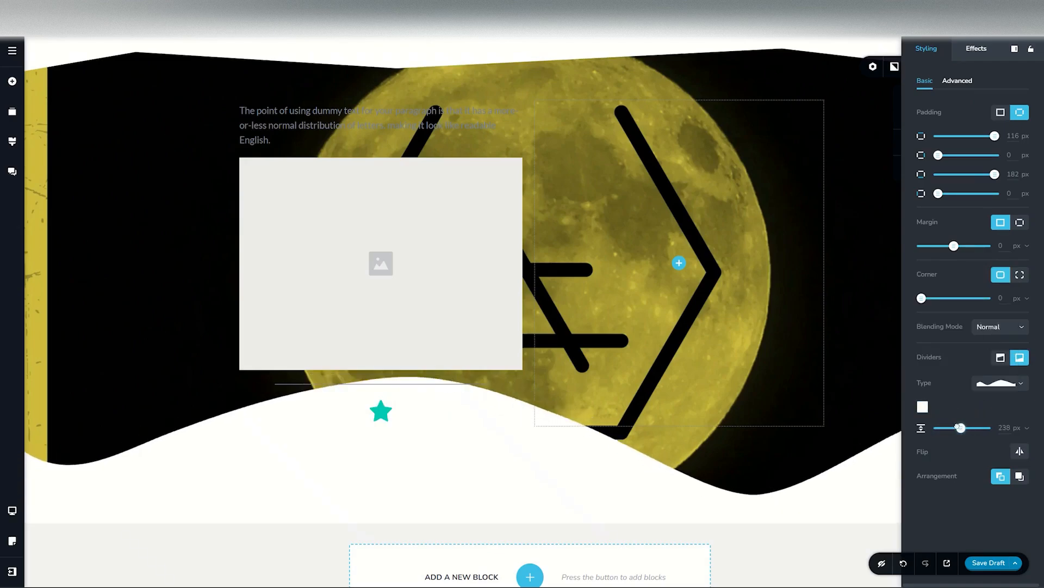